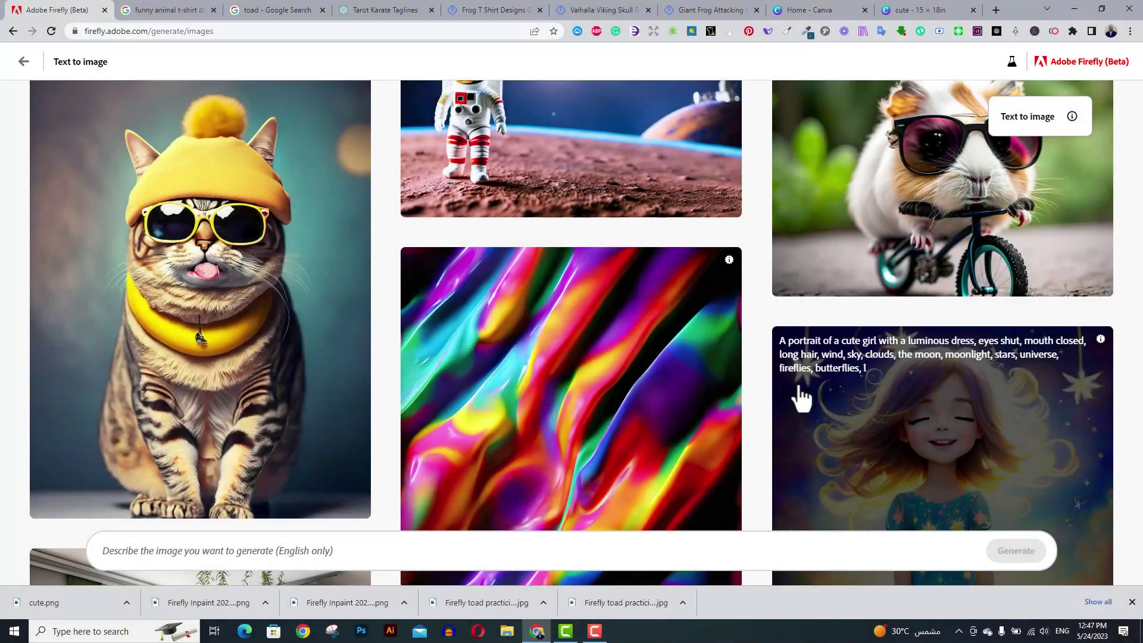
- Scroll through the Firefly community gallery of AI images and prompts for inspiration
scroll(801, 396, down, 13)
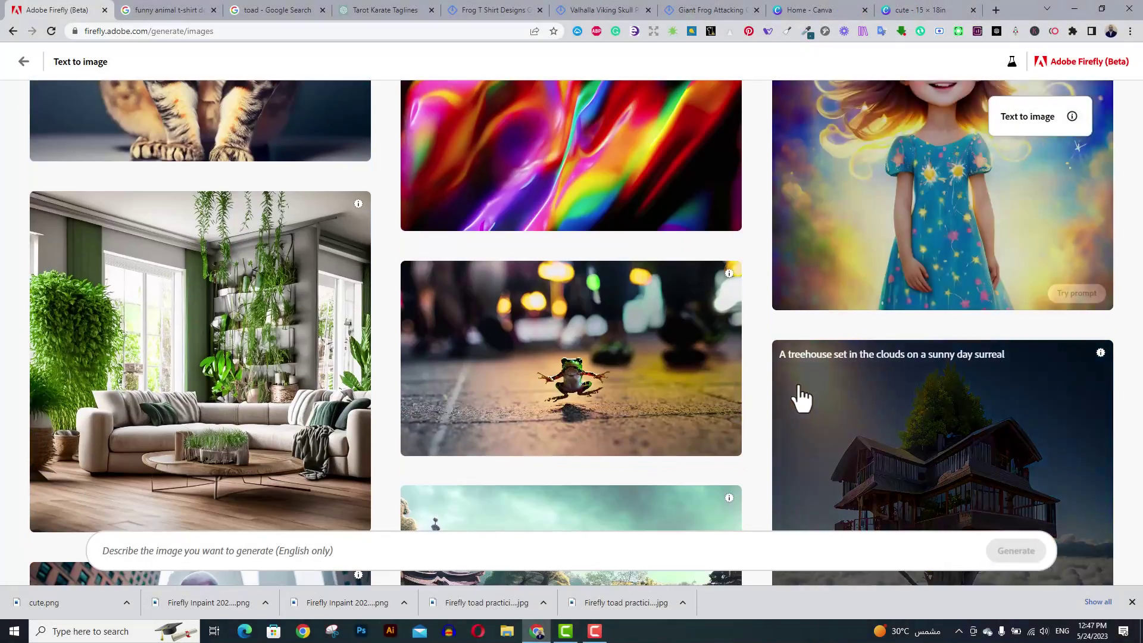
scroll(801, 396, down, 8)
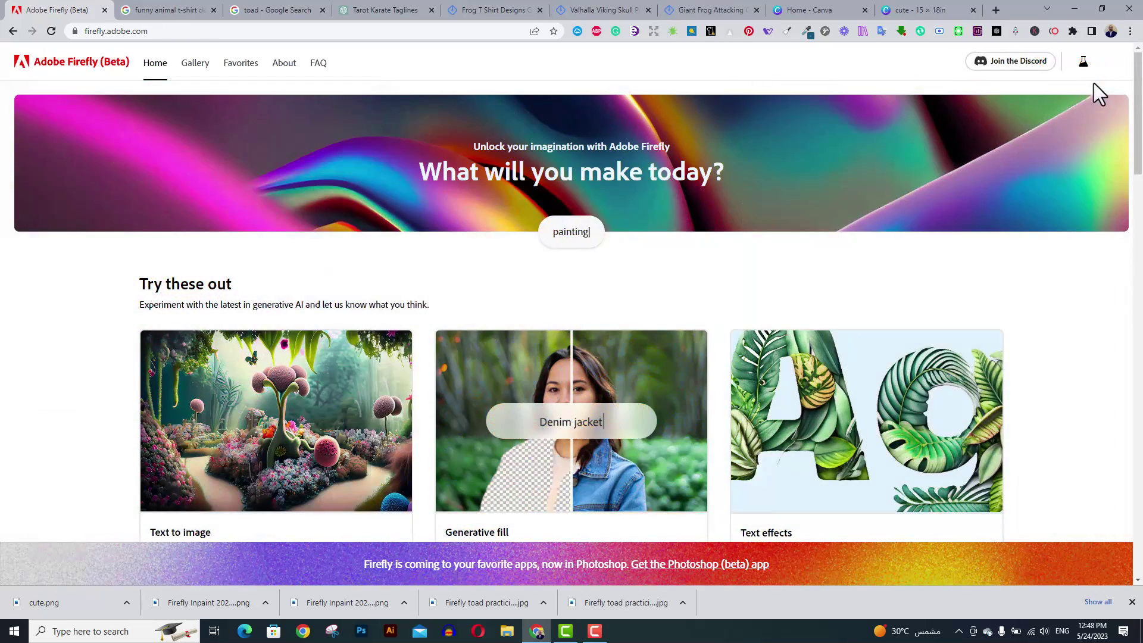
click(195, 63)
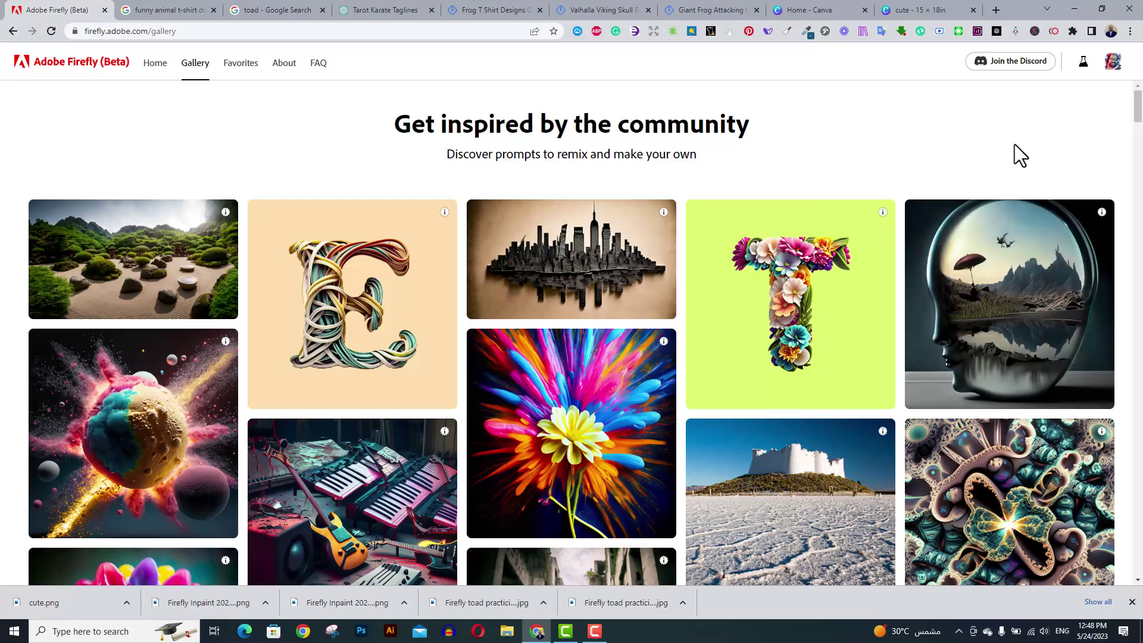
scroll(1000, 136, down, 9)
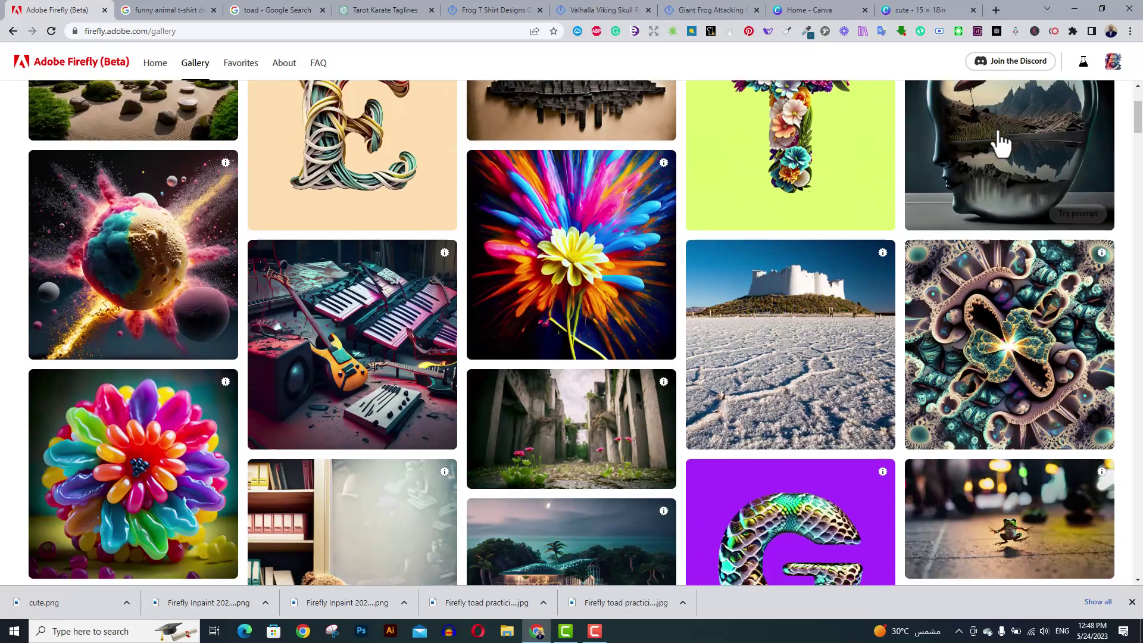
scroll(1001, 141, down, 2)
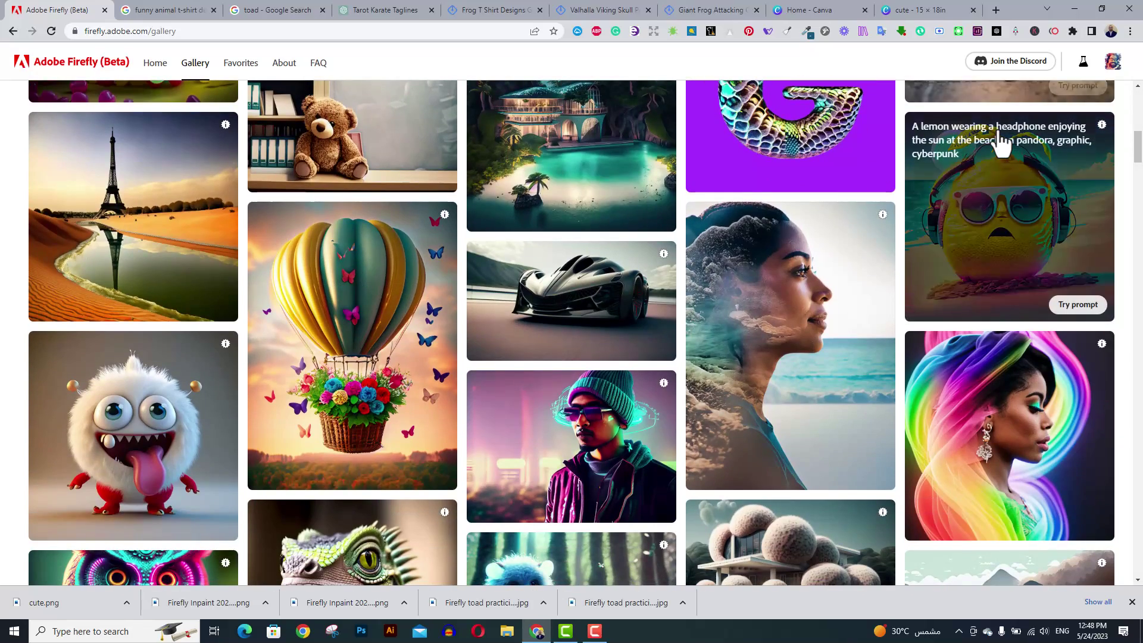
scroll(1002, 142, down, 10)
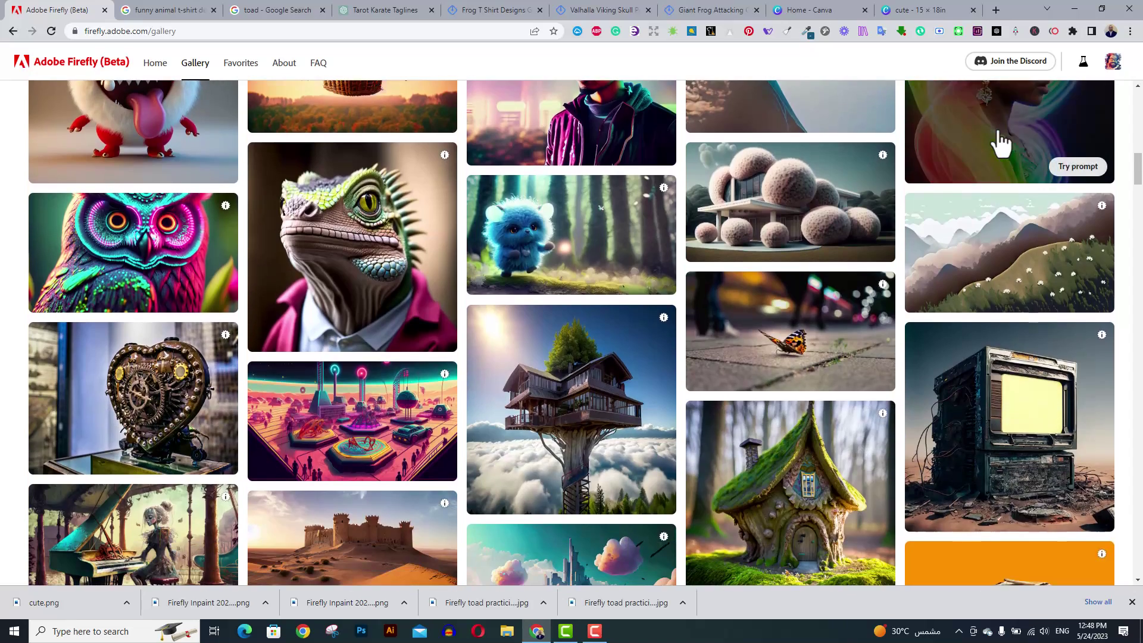
scroll(1000, 143, down, 6)
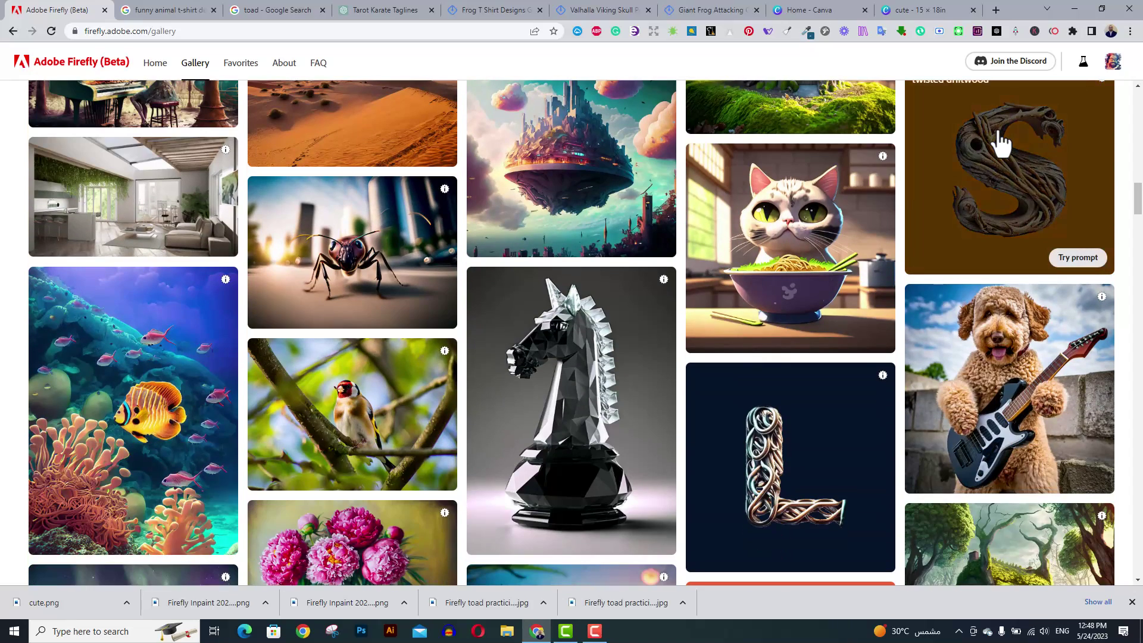
click(1111, 68)
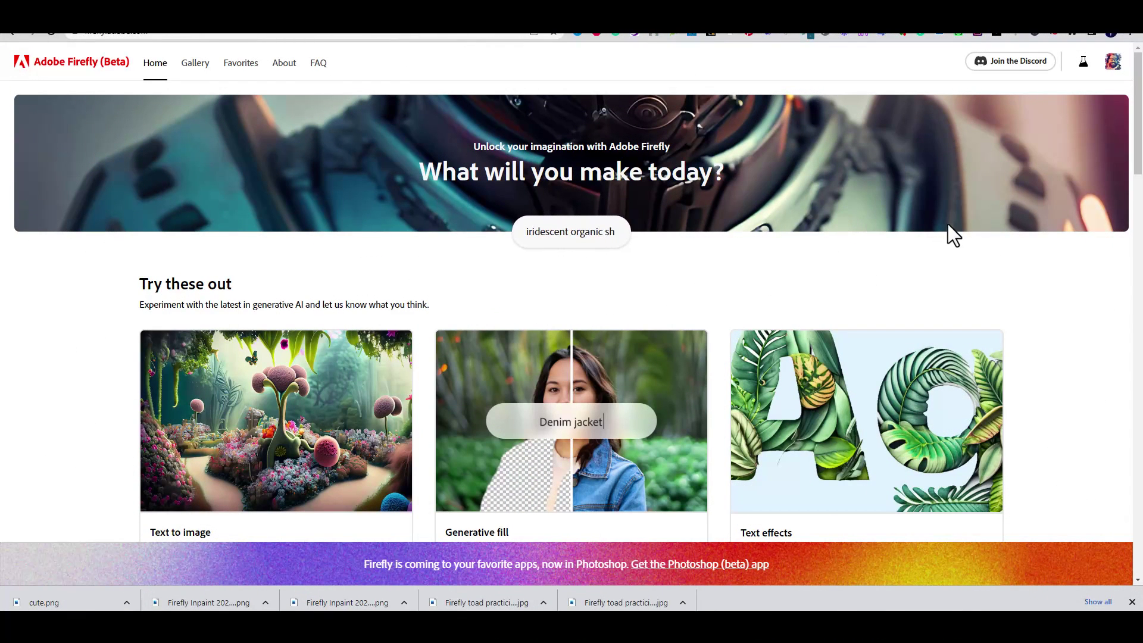
- Scroll through the 'toad practicing karate' results, going back a page and scrolling further
scroll(948, 224, down, 2)
scroll(948, 224, down, 1)
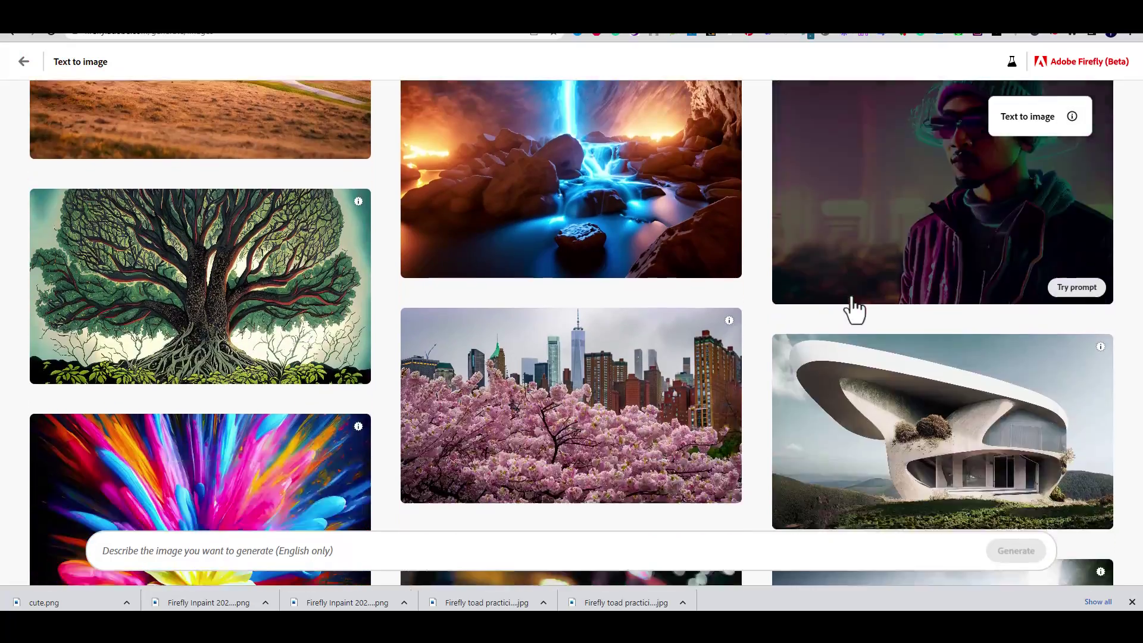
scroll(852, 307, down, 5)
scroll(798, 400, down, 10)
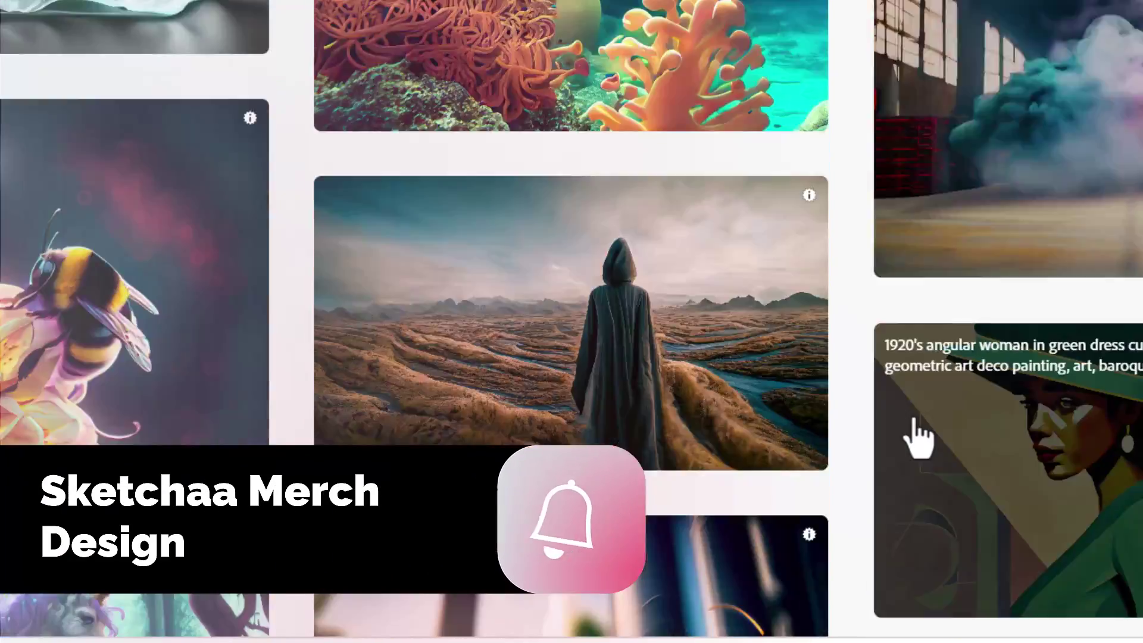
scroll(917, 438, down, 15)
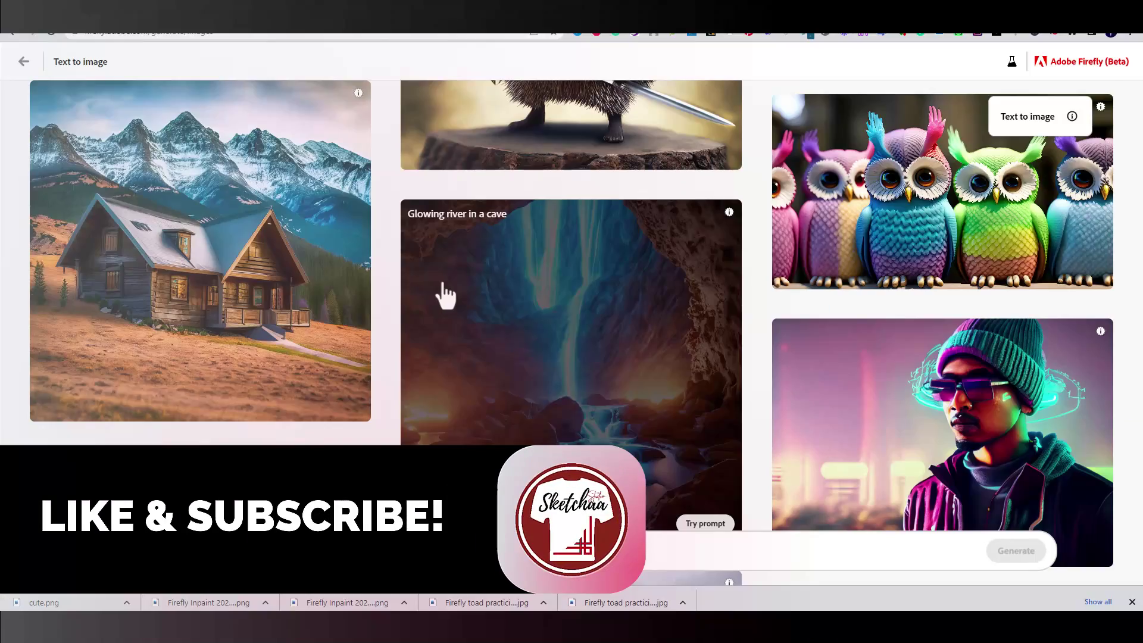
scroll(444, 295, up, 4)
key(alt+Left)
scroll(998, 146, down, 5)
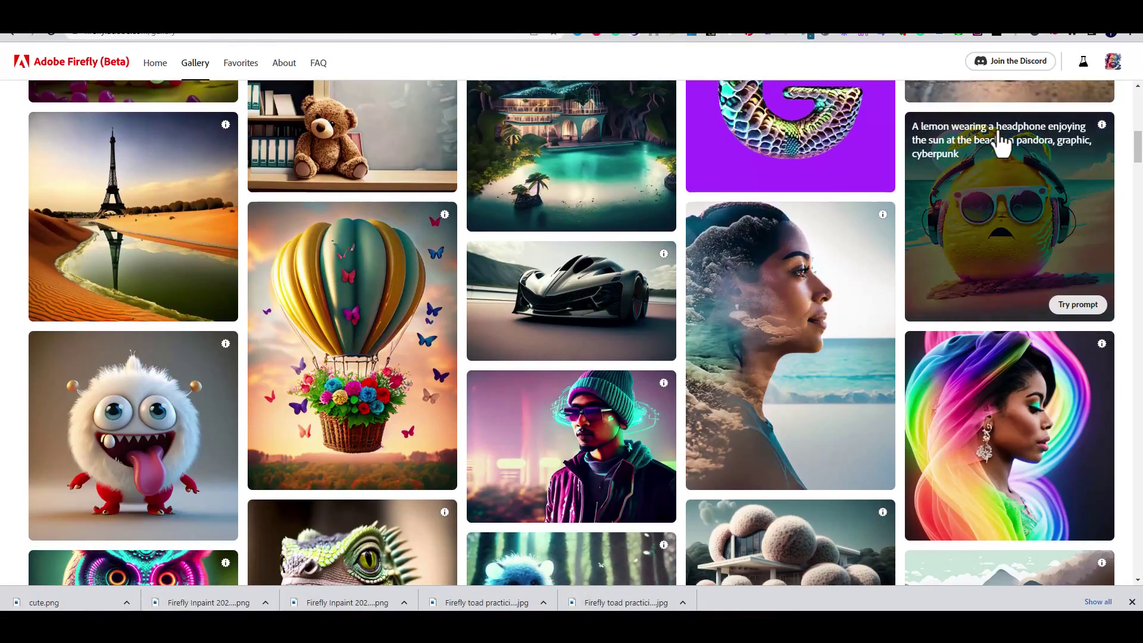
scroll(1002, 145, down, 3)
scroll(1002, 145, down, 9)
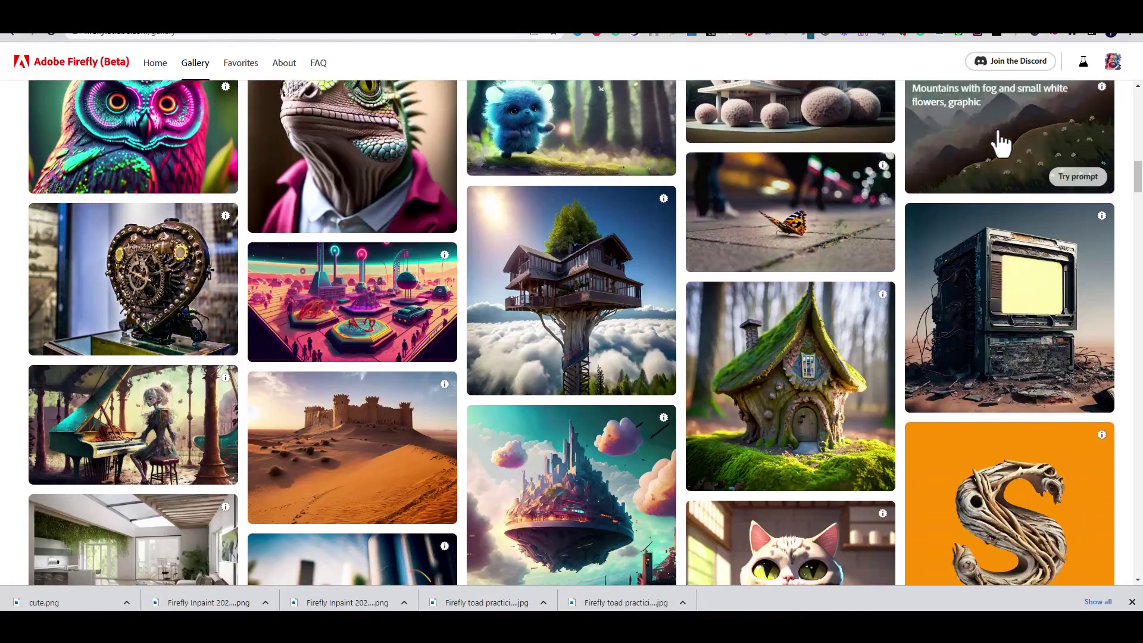
scroll(1002, 145, down, 2)
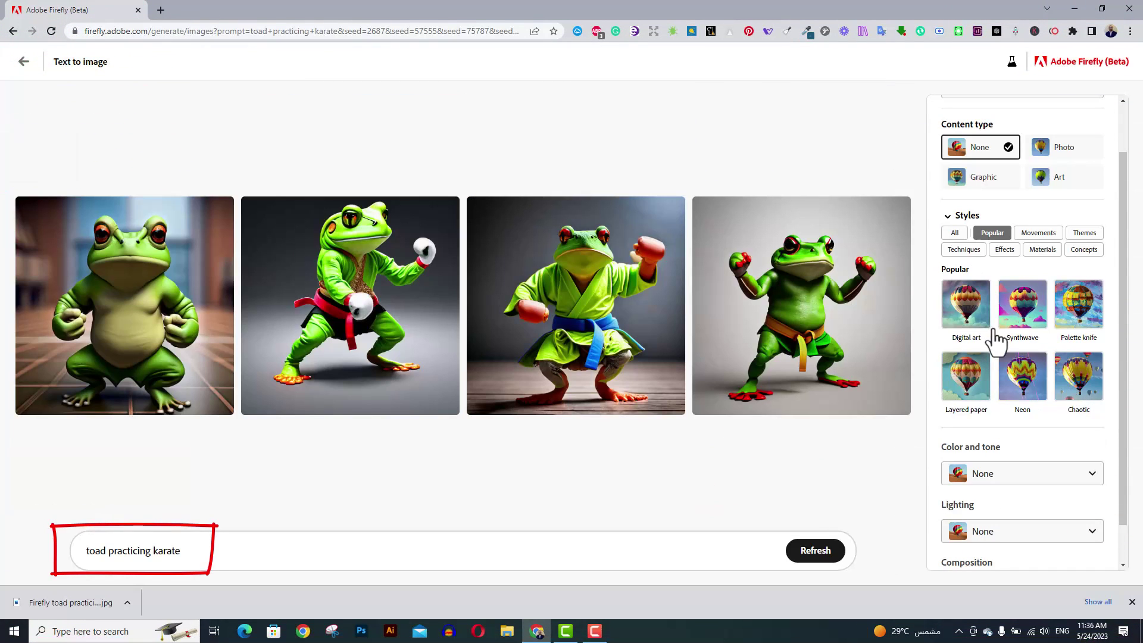
- Regenerate with Digital art style and prompt 'toad practicing karate, vector'; open the third in Generative fill
click(980, 318)
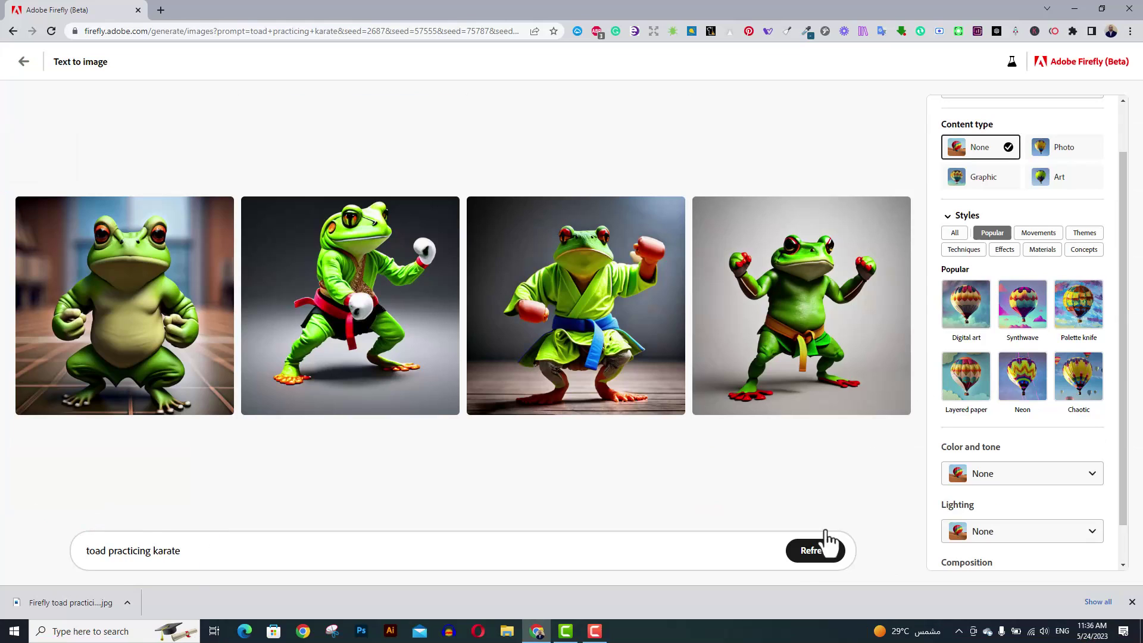
click(786, 549)
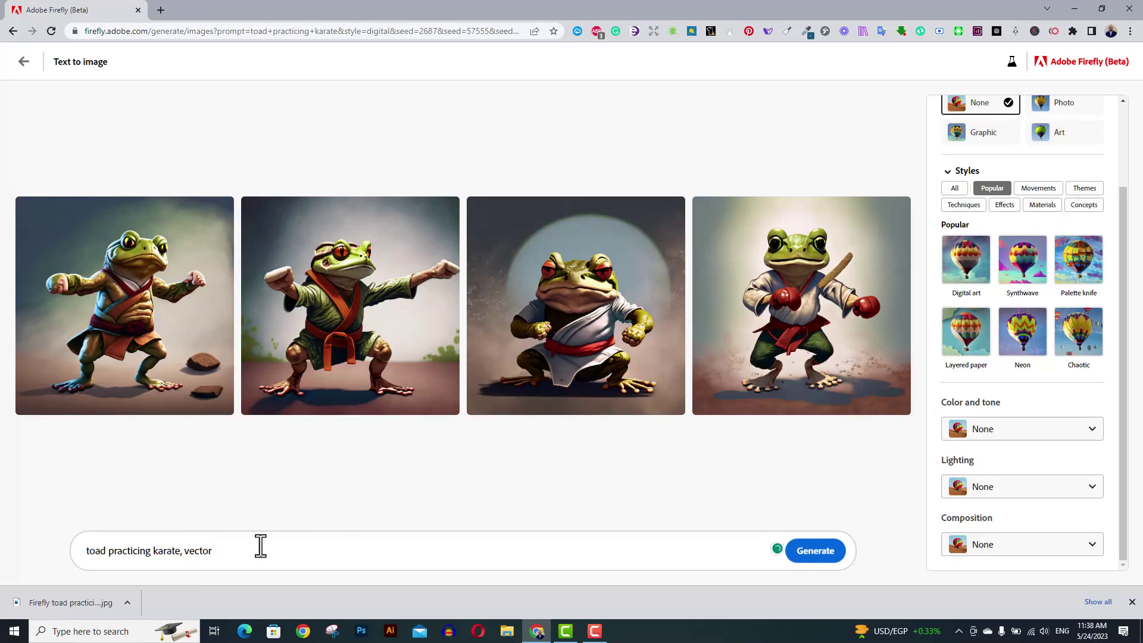
key(Return)
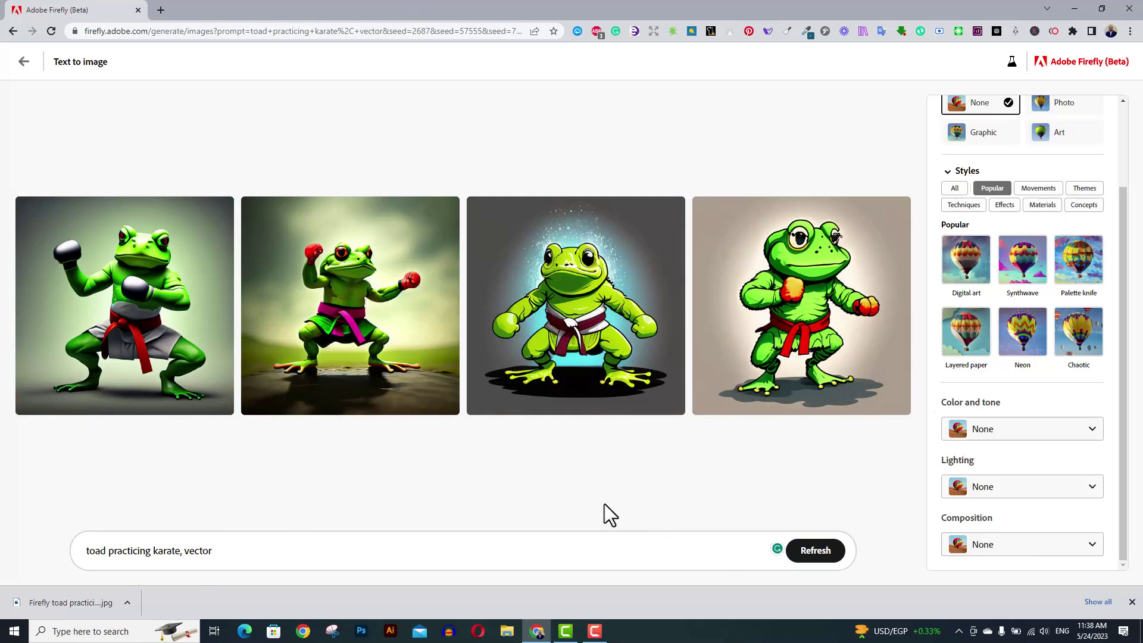
mouse_move(592, 361)
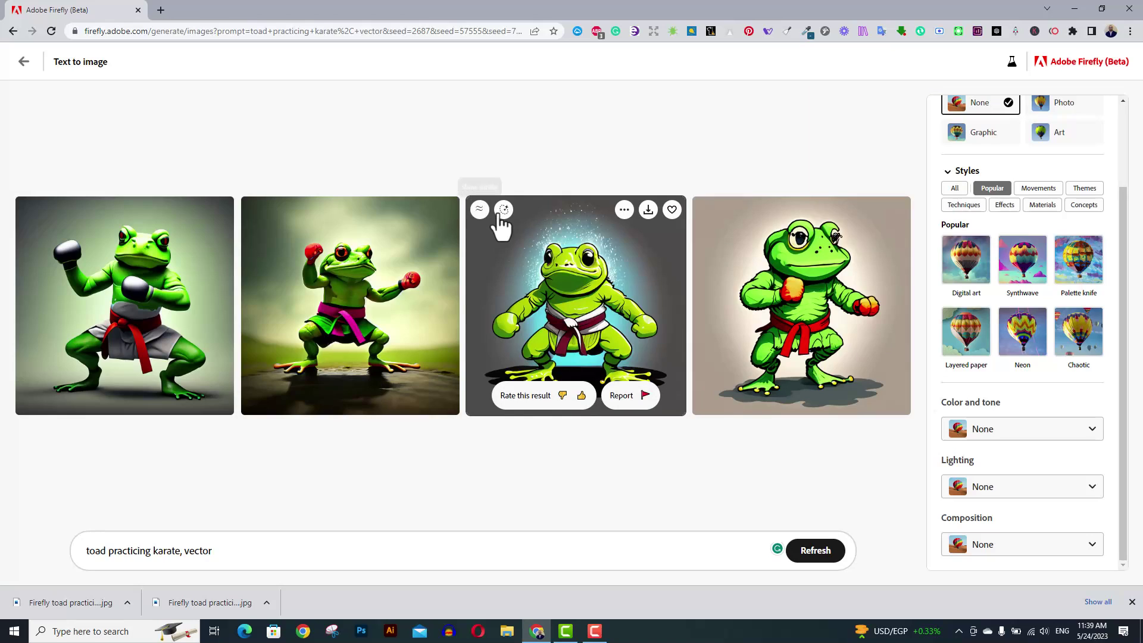
click(504, 211)
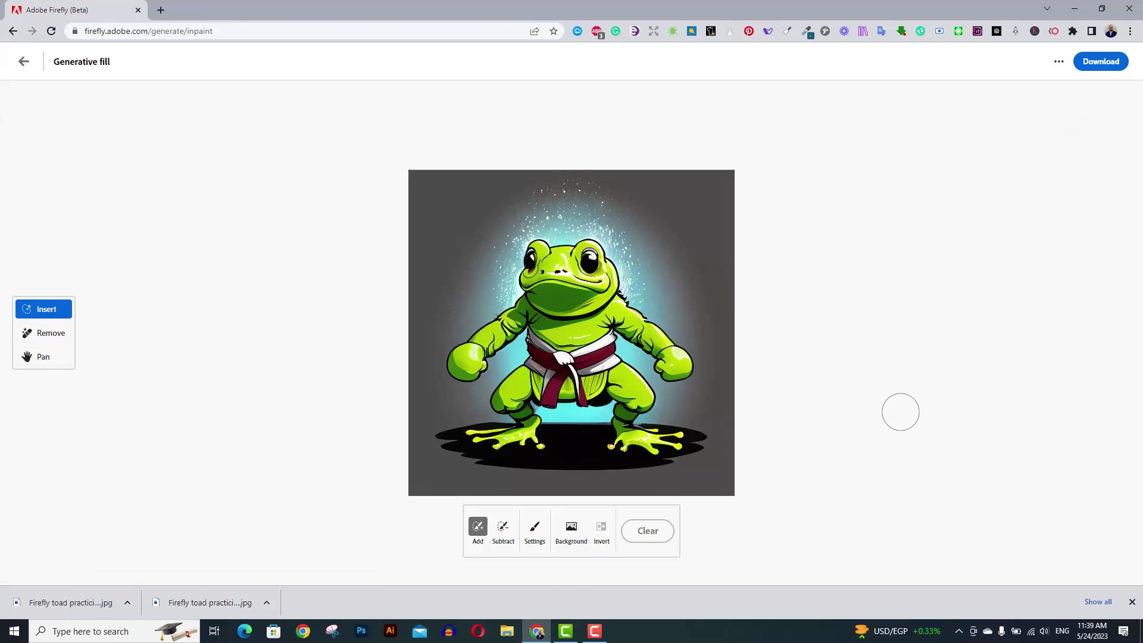
- Remove the toad's background, download it as a transparent PNG, and open the file
click(569, 537)
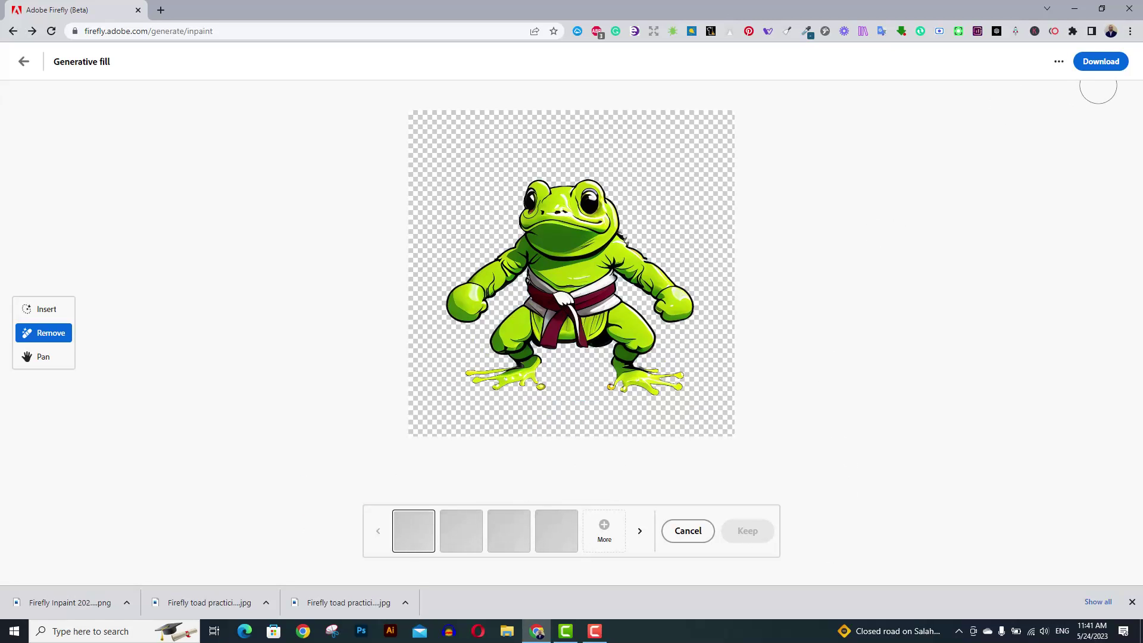
click(1107, 62)
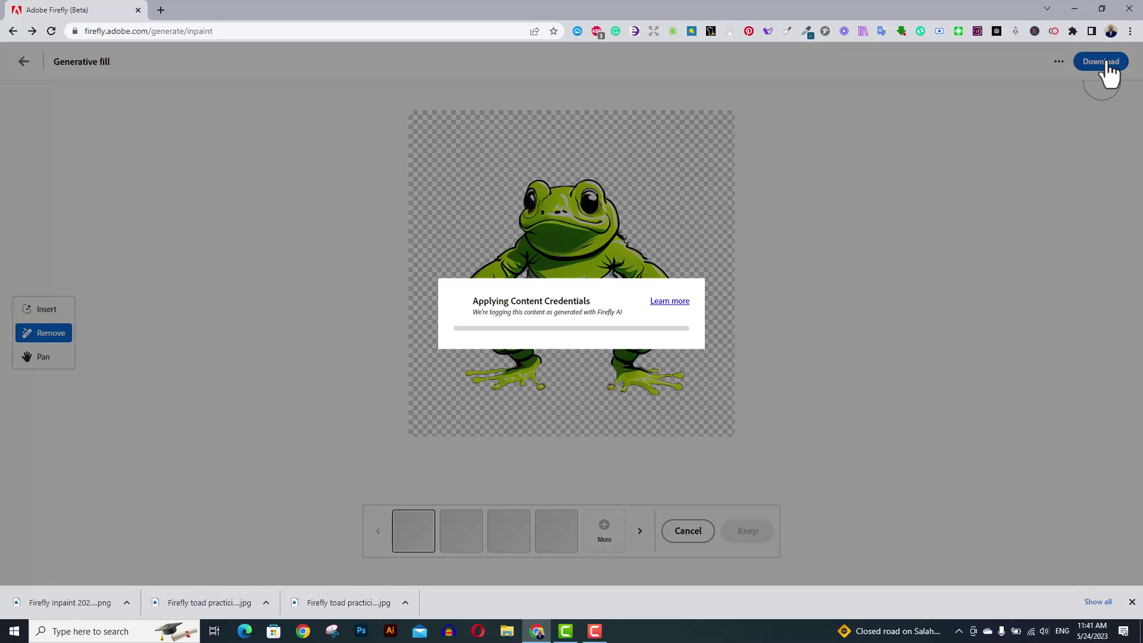
click(84, 597)
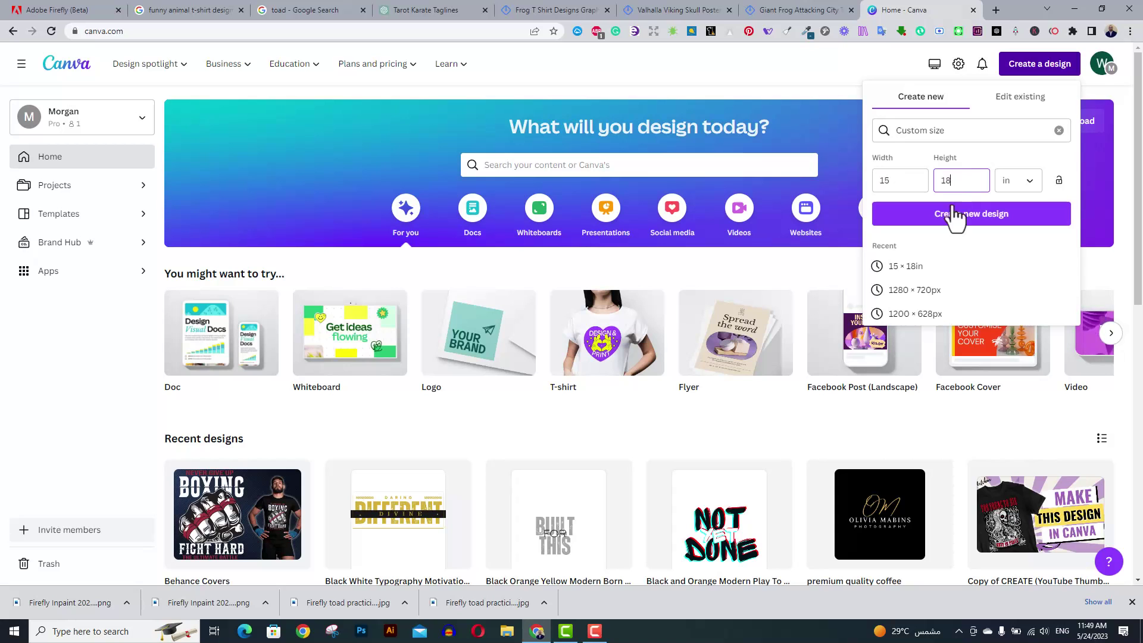
- Create a blank 15 × 18 in design, add the uploaded karate toad image, and enlarge it
click(963, 214)
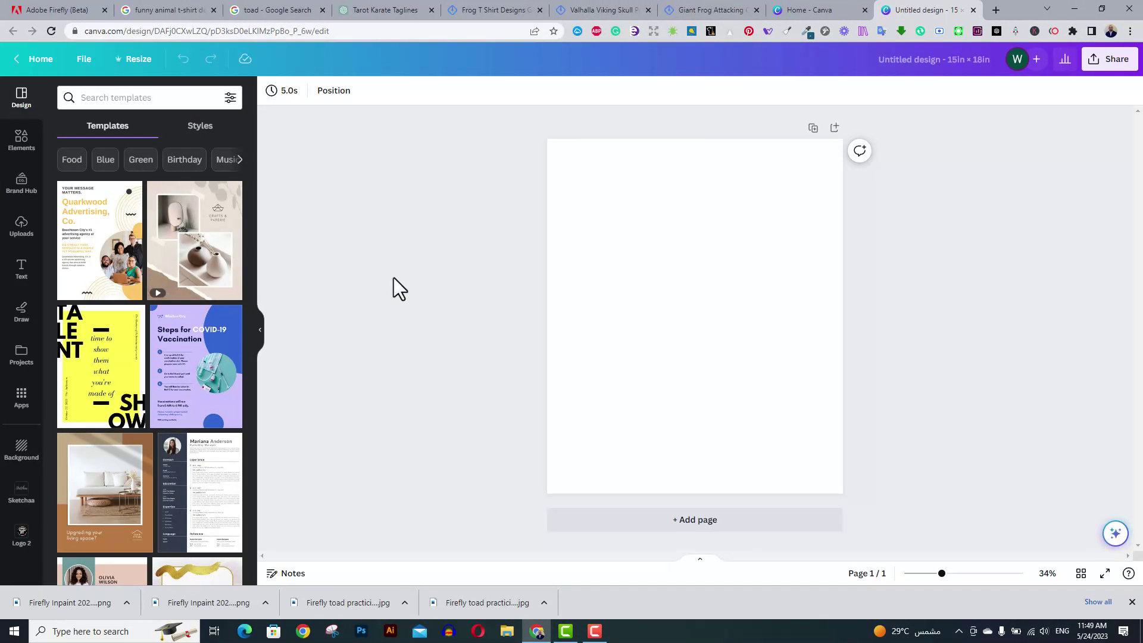
click(22, 229)
click(90, 244)
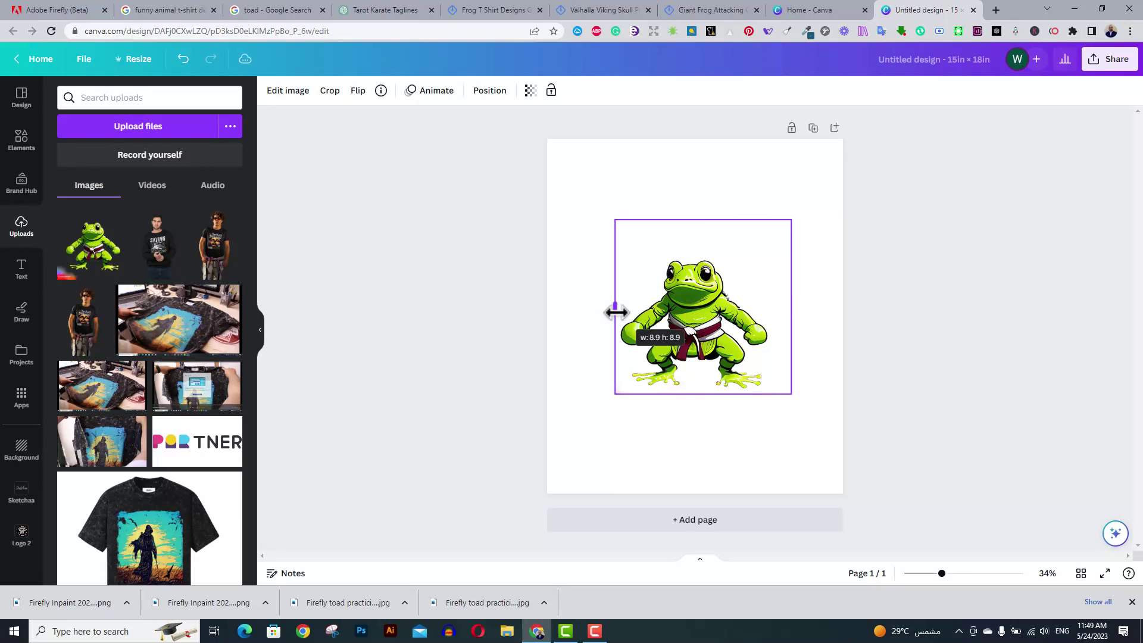
drag(791, 245, 834, 209)
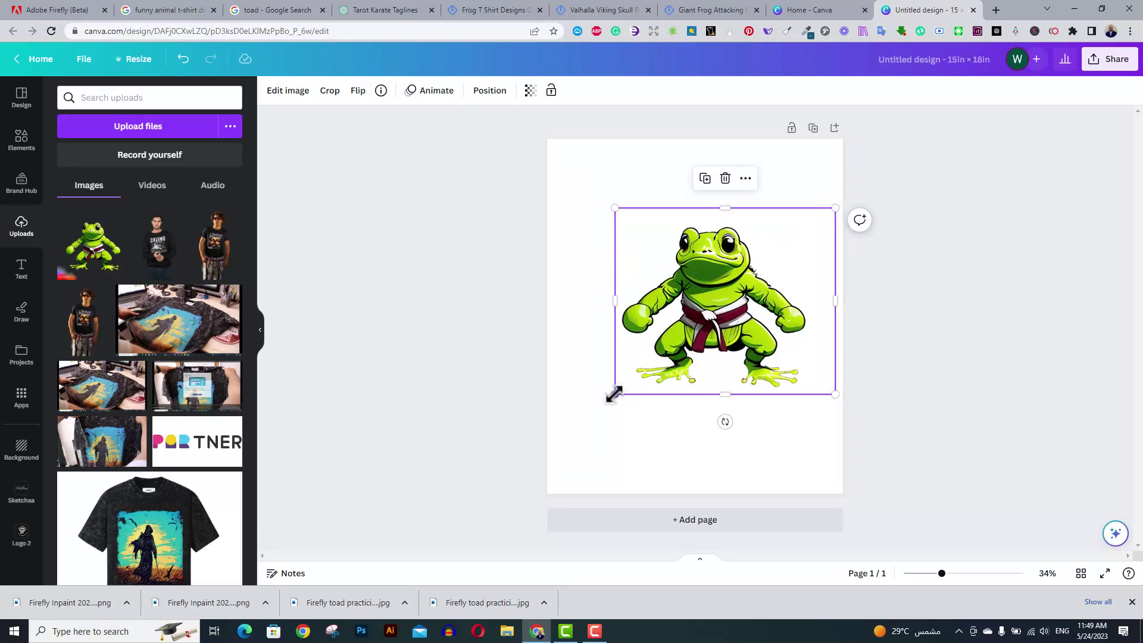
drag(614, 395, 558, 443)
drag(635, 354, 646, 357)
- Make the page background black and resize the toad image
click(271, 89)
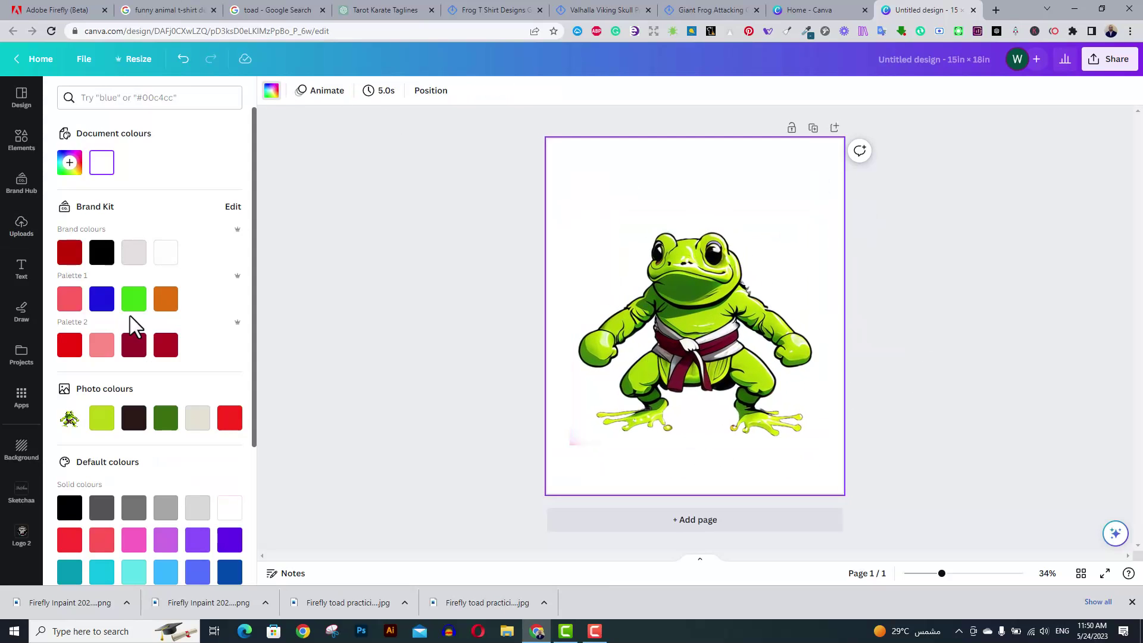
click(99, 250)
click(694, 357)
drag(694, 475, 695, 438)
drag(577, 323, 578, 322)
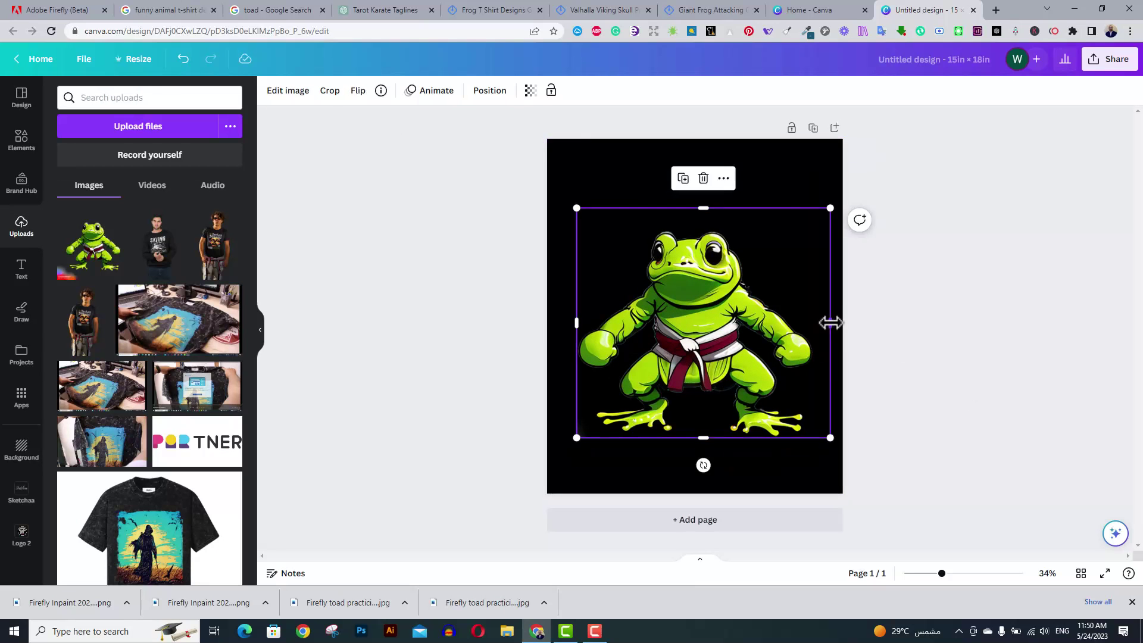
click(889, 430)
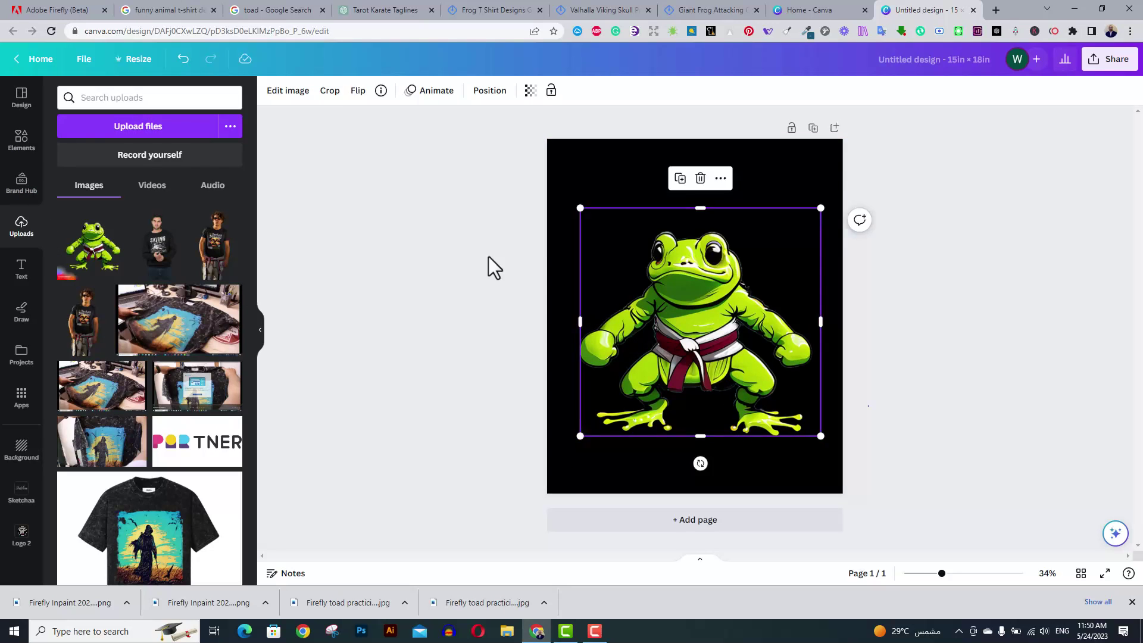
click(567, 298)
- Search Elements for 'fire' graphics and add a red and an orange flame
click(21, 140)
click(107, 98)
text(fire)
key(Return)
click(100, 125)
scroll(158, 187, down, 1)
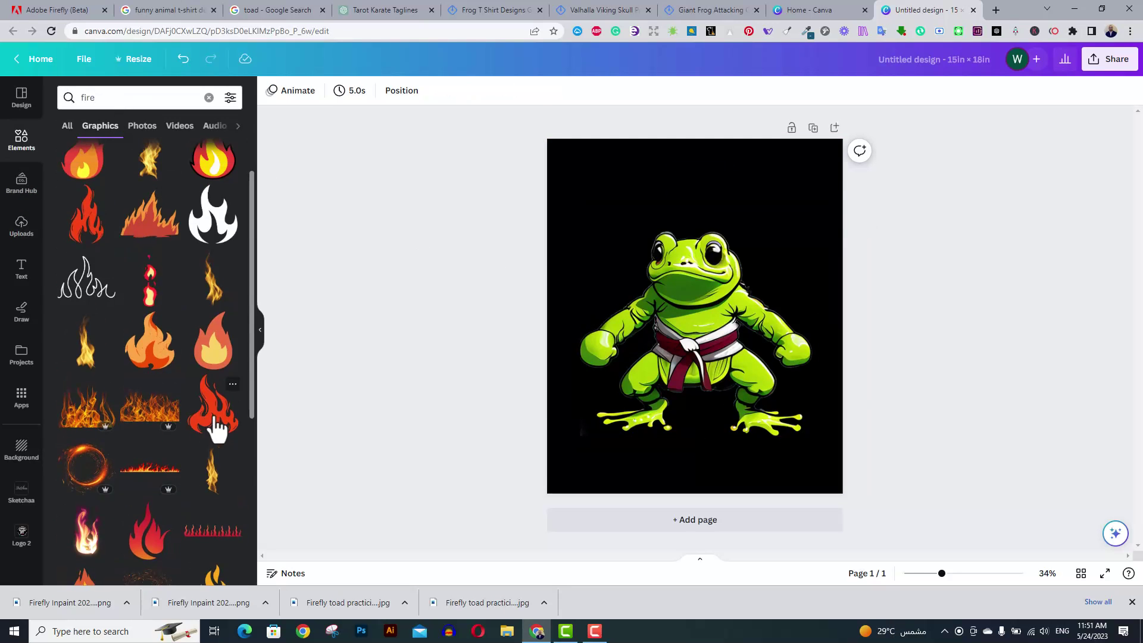
click(204, 429)
click(150, 214)
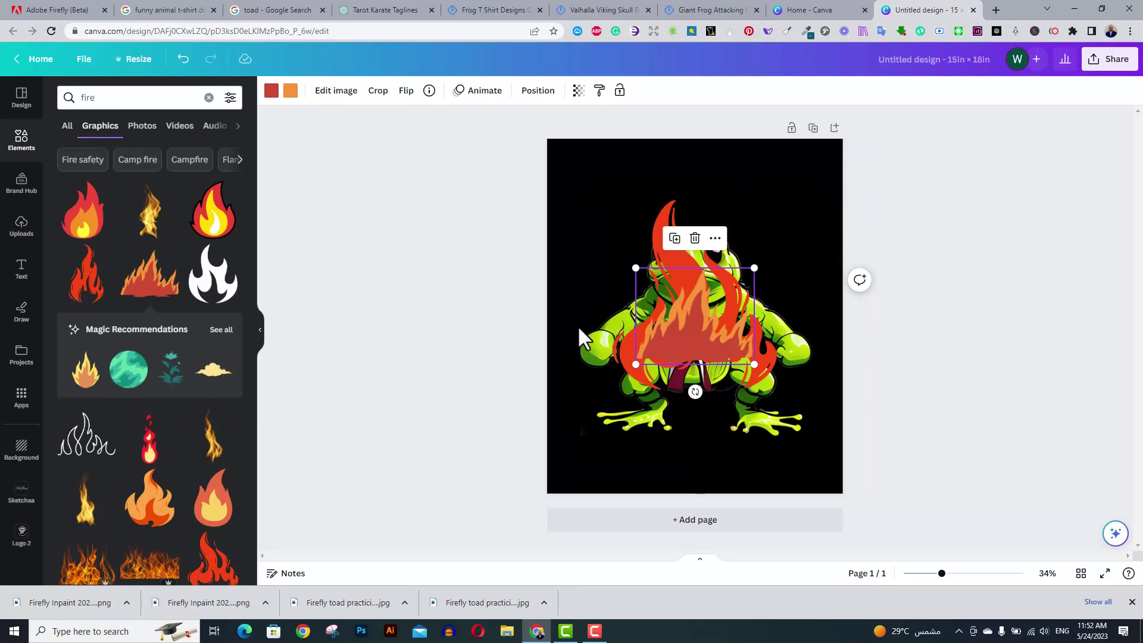
- Enlarge the orange flame and send it to the back behind the frog
drag(758, 262, 809, 185)
click(712, 155)
mouse_move(786, 315)
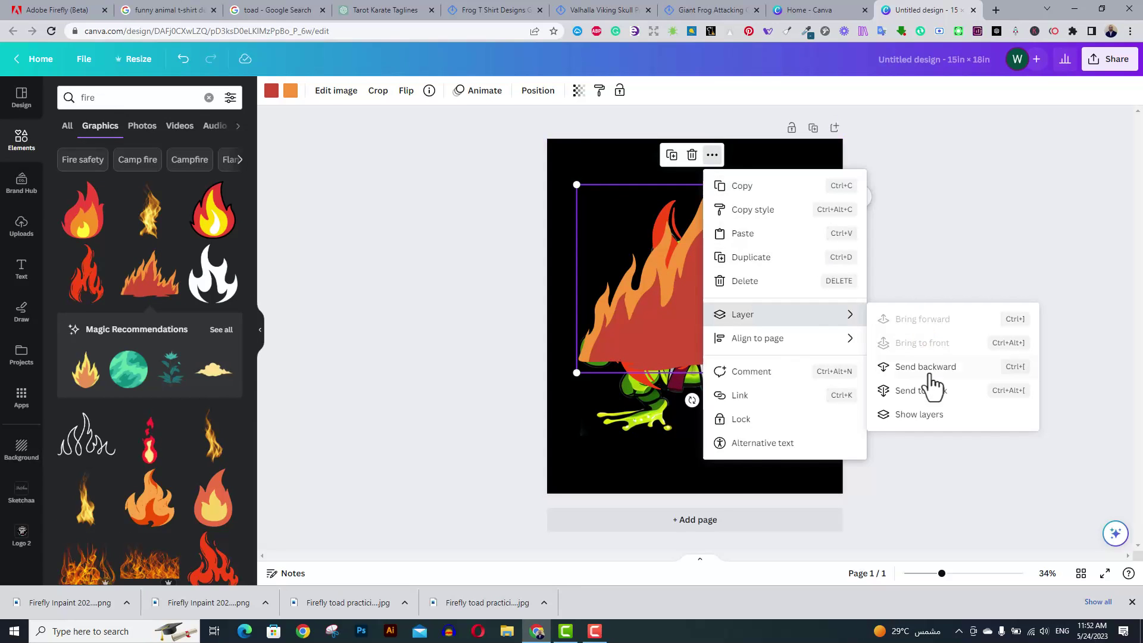
click(929, 390)
click(744, 373)
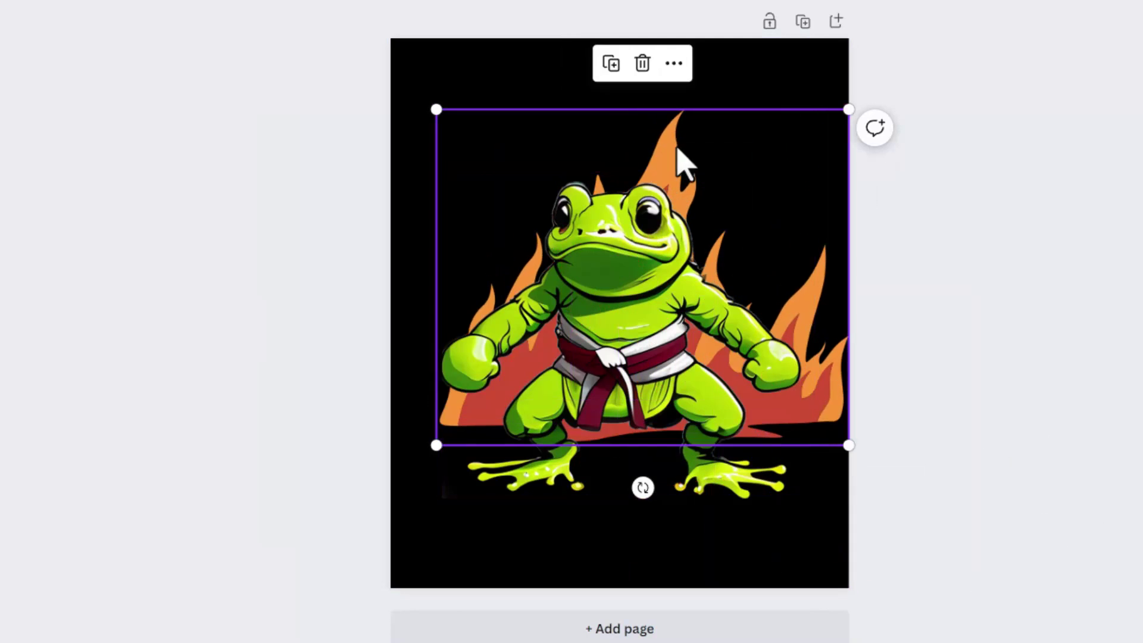
drag(685, 167, 661, 170)
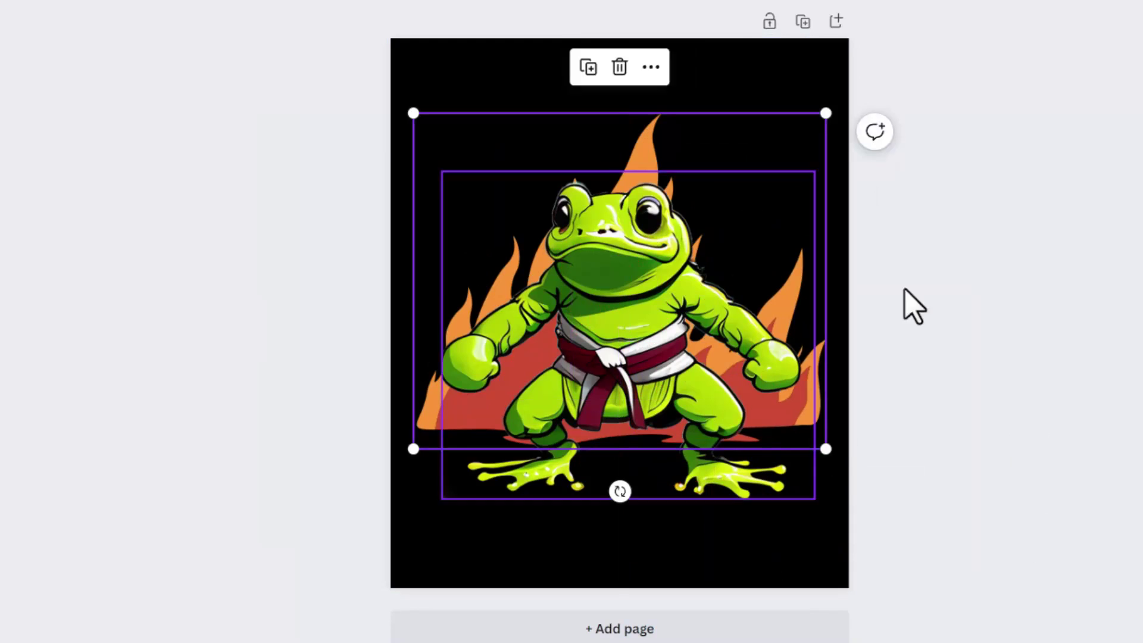
click(1004, 335)
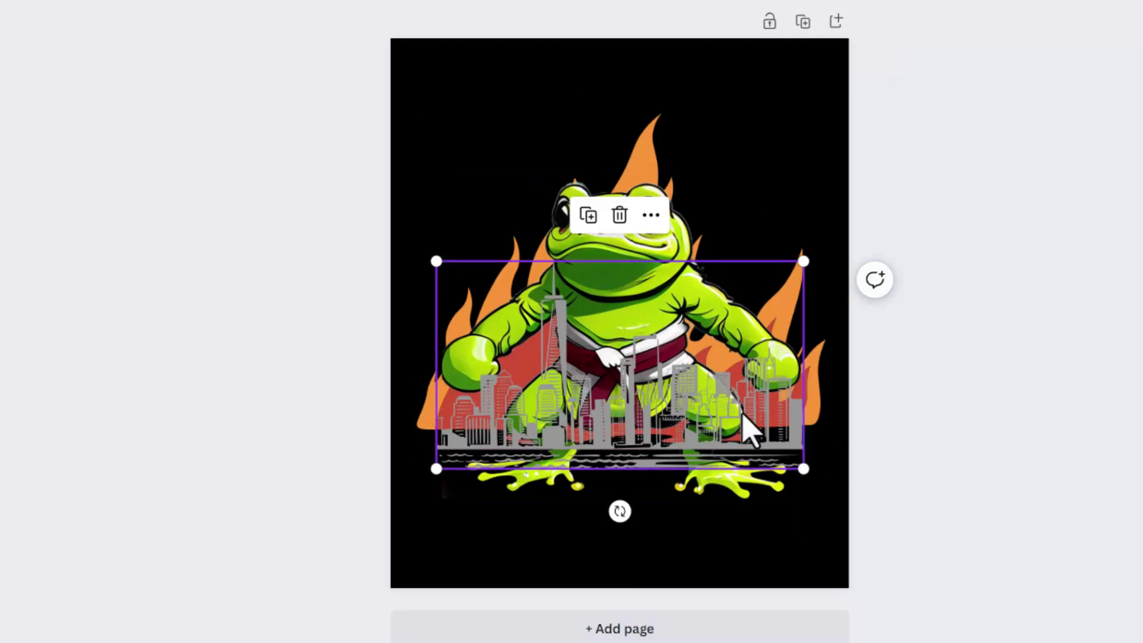
- Enlarge the city skyline behind the frog and add the FEELIN' CUTE text combo
mouse_move(434, 467)
mouse_down()
mouse_move(406, 485)
mouse_move(413, 473)
mouse_up()
click(703, 145)
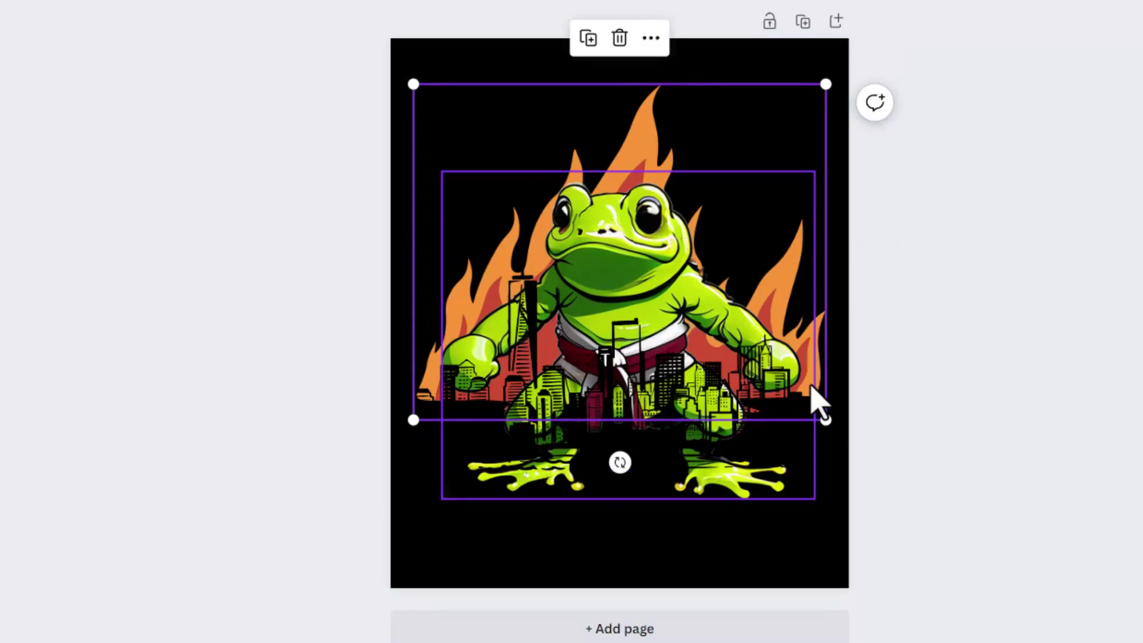
key(Delete)
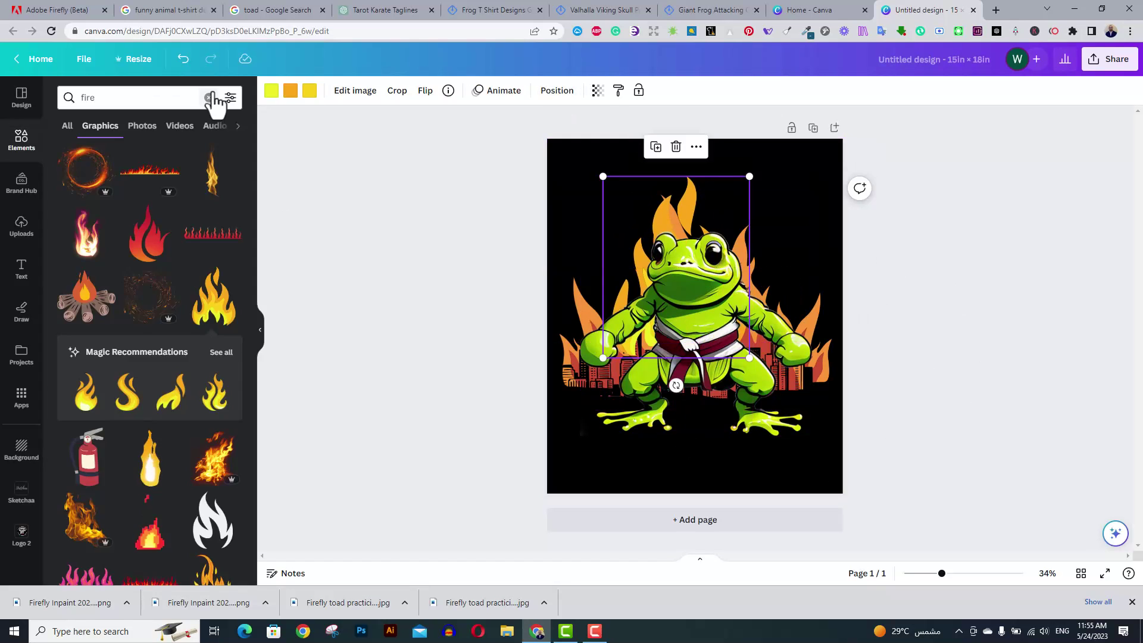
click(819, 357)
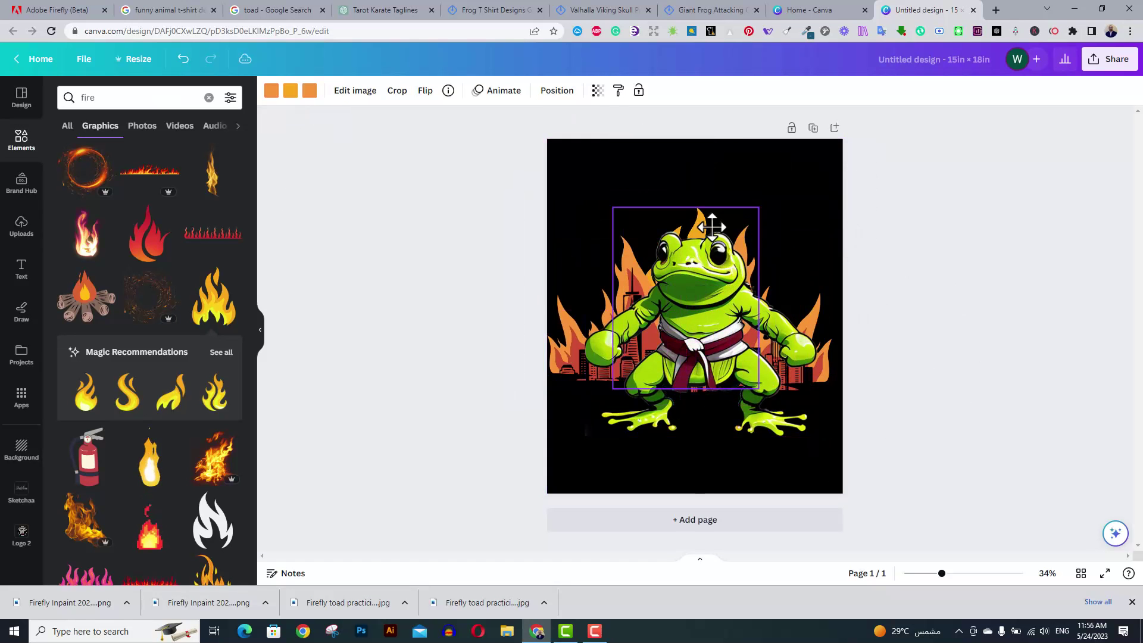
click(21, 269)
click(102, 355)
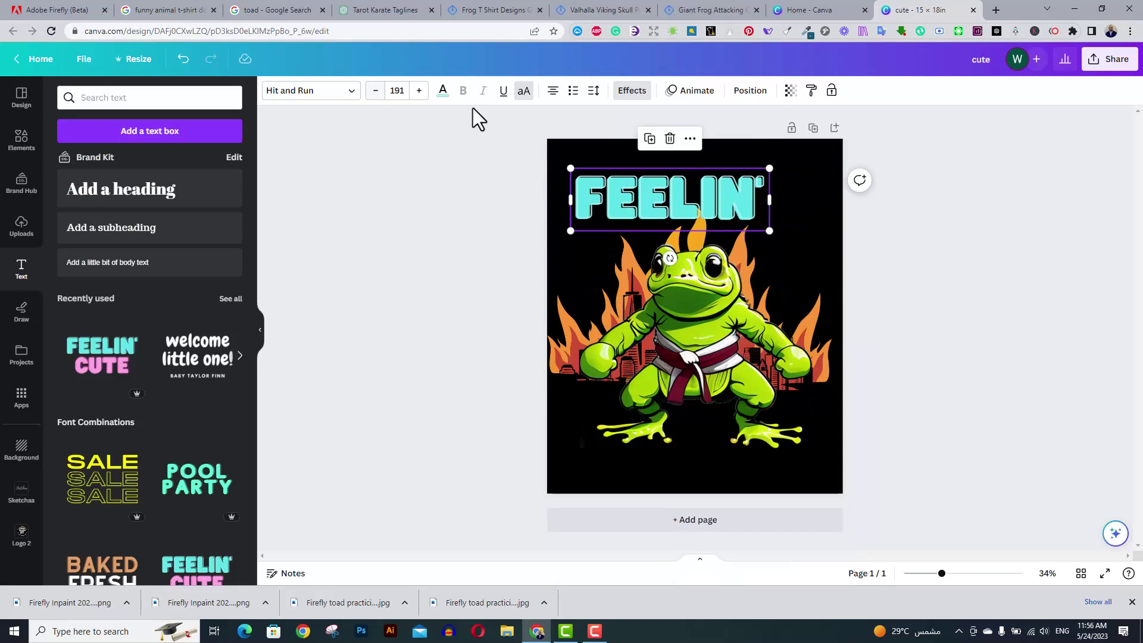
- Give the FEELIN' text an outline effect and replace the word with GIANT
click(443, 90)
click(633, 90)
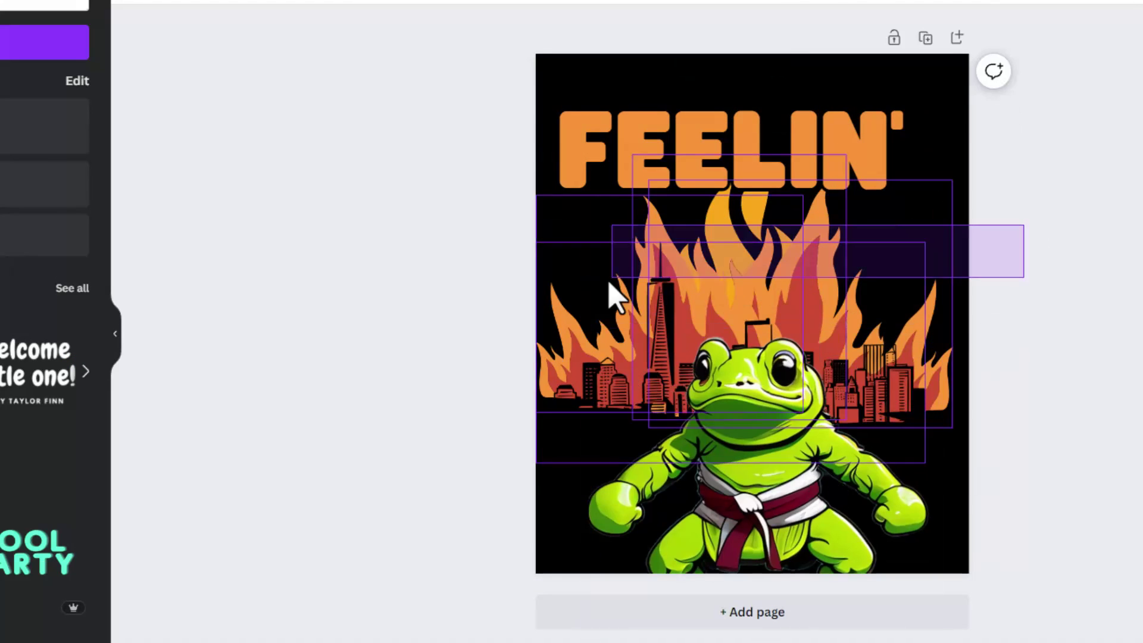
click(736, 525)
double_click(844, 136)
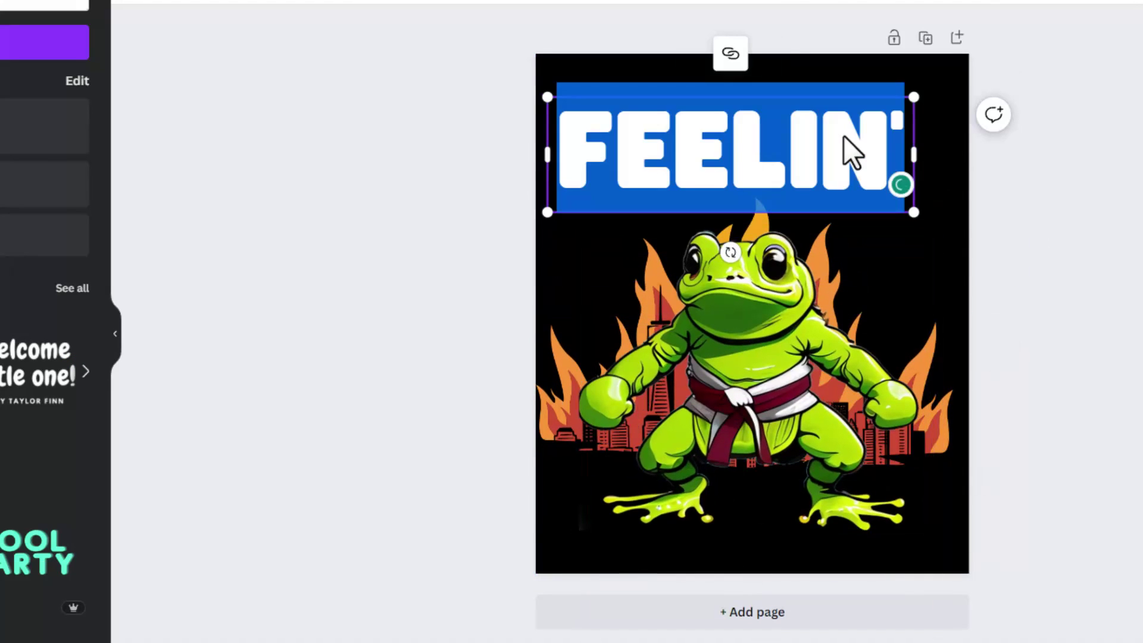
text(GIANT)
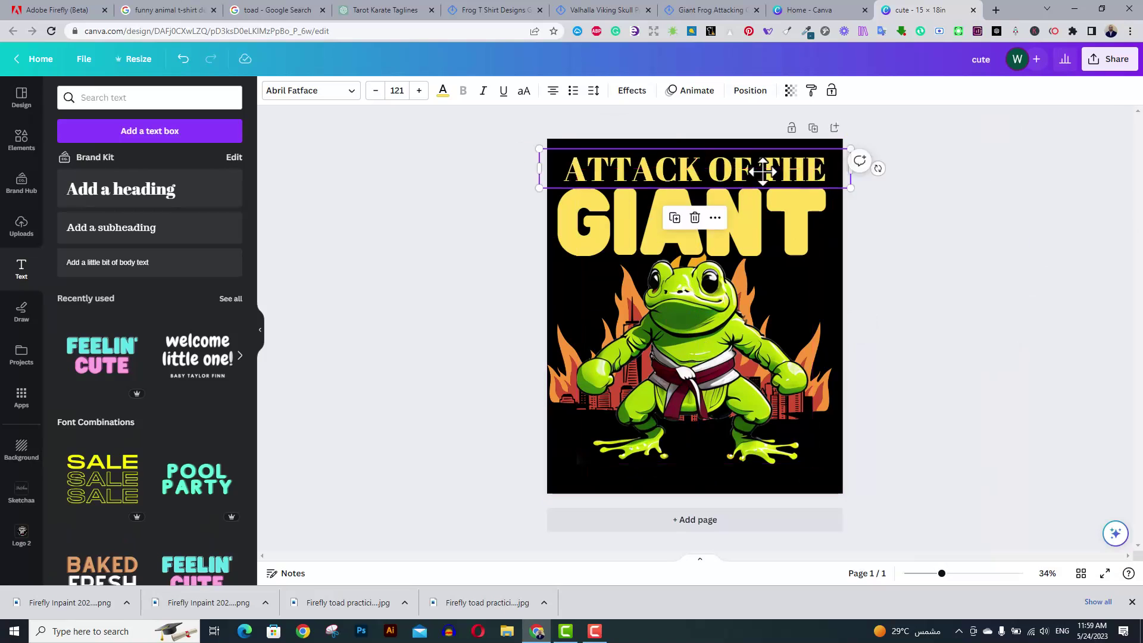
- Apply the GoodTime Grotesk font to the ATTACK OF THE GIANT heading
click(310, 90)
click(119, 321)
click(658, 162)
click(1012, 270)
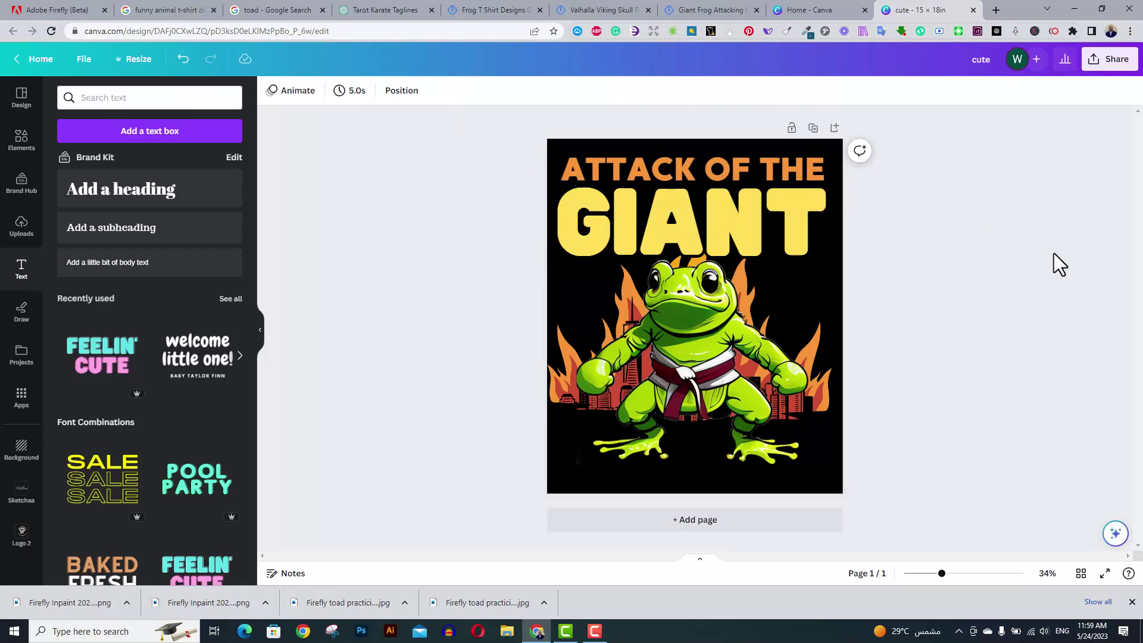
right_click(708, 232)
click(822, 227)
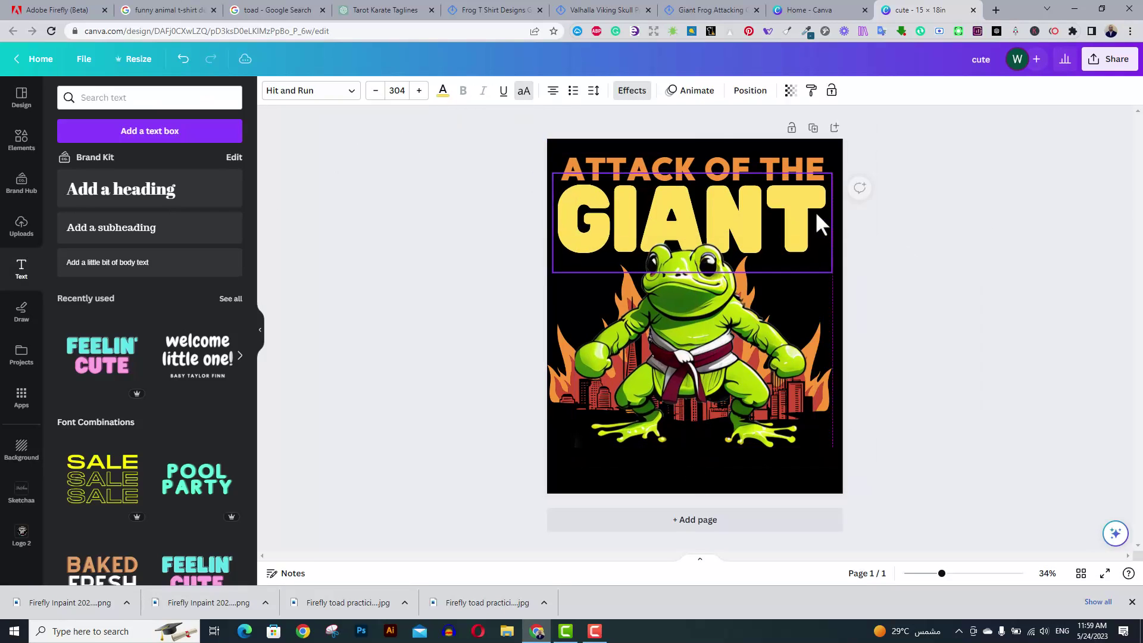
click(811, 217)
click(1002, 291)
- Add a red FROG text box at font size 200
click(150, 130)
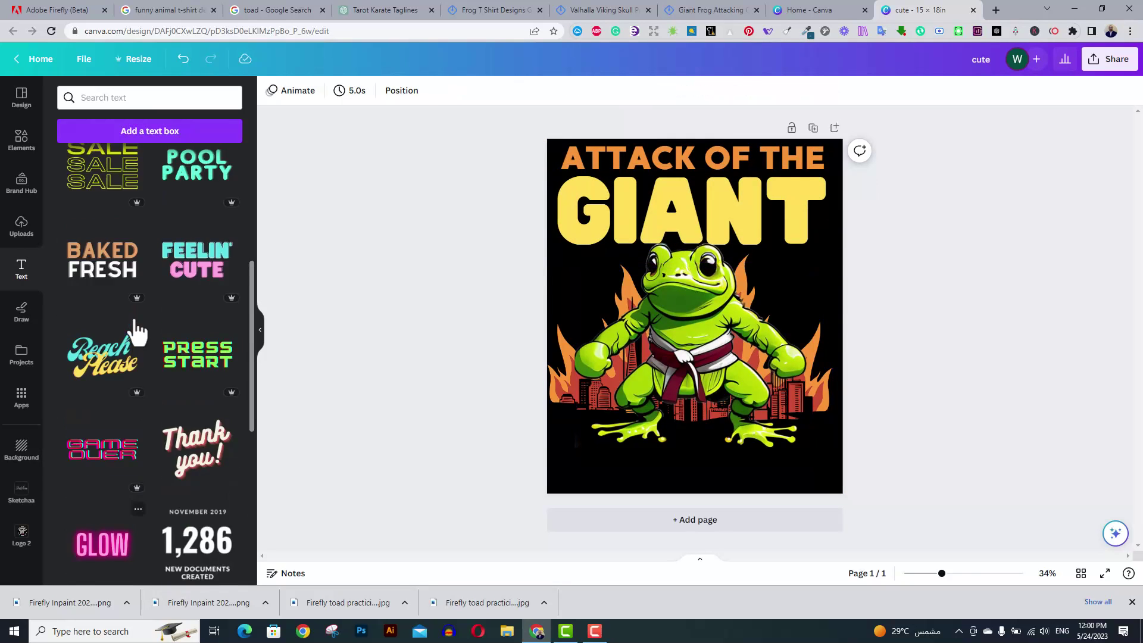
click(404, 90)
text(200)
key(Return)
text(FROG)
click(443, 91)
click(311, 90)
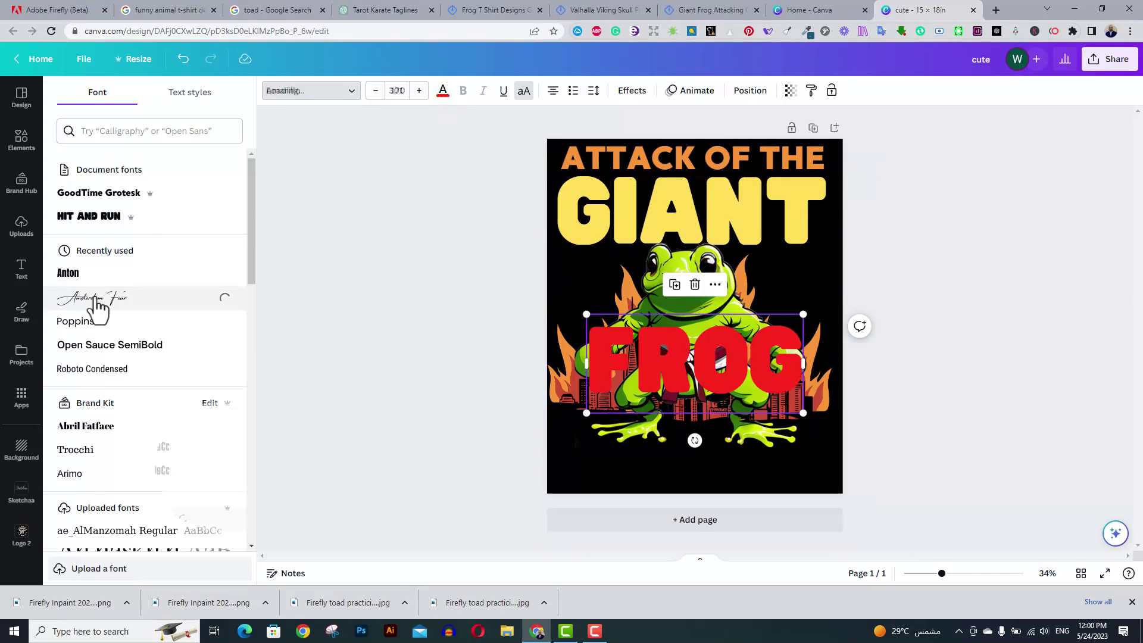
- Set Frog to the Amsterdam Four script font and tuck it beside GIANT's T
click(94, 302)
drag(712, 320, 787, 223)
click(811, 265)
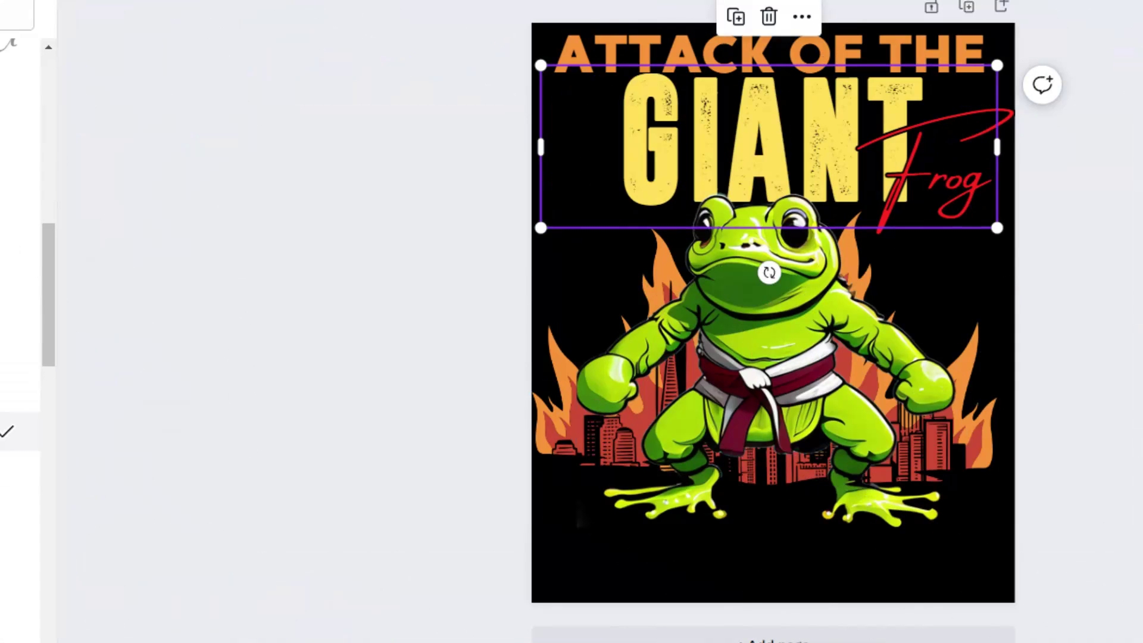
- Resize GIANT, widen its letter spacing and text box, and settle it at the top
drag(533, 230, 536, 248)
drag(798, 156, 804, 158)
click(804, 148)
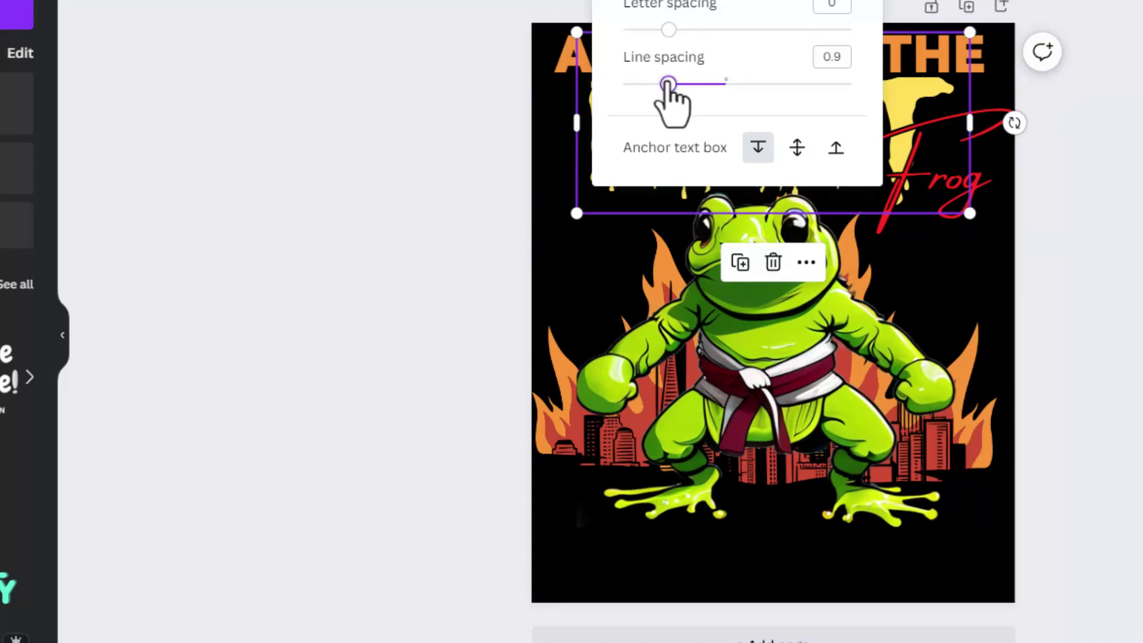
drag(669, 28, 692, 30)
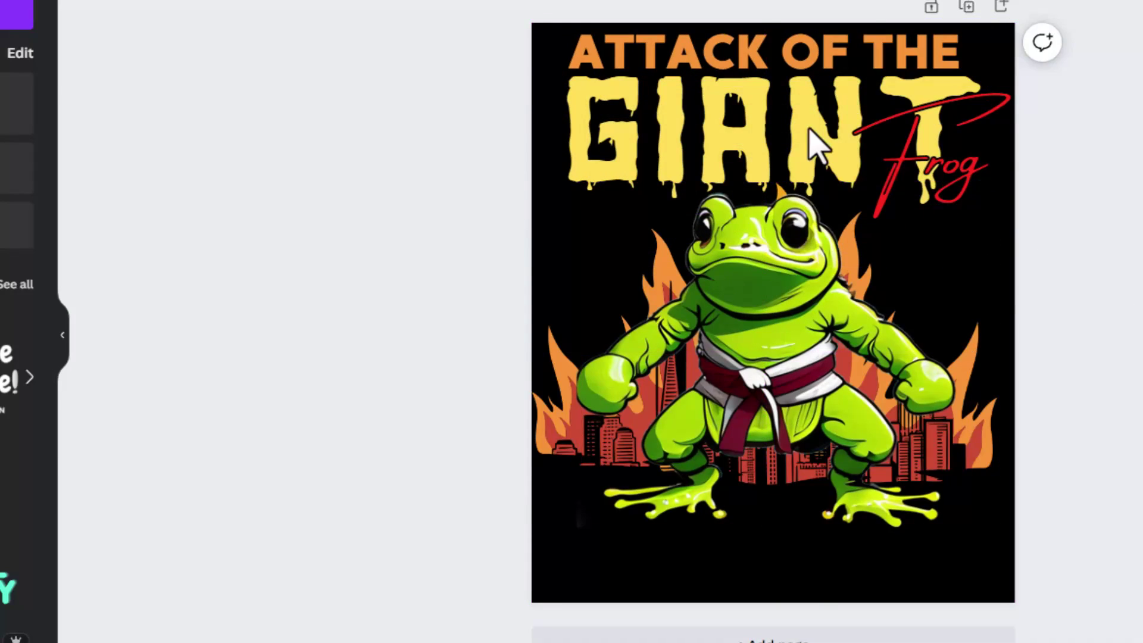
click(812, 146)
drag(534, 122, 482, 141)
click(754, 289)
drag(755, 270, 796, 287)
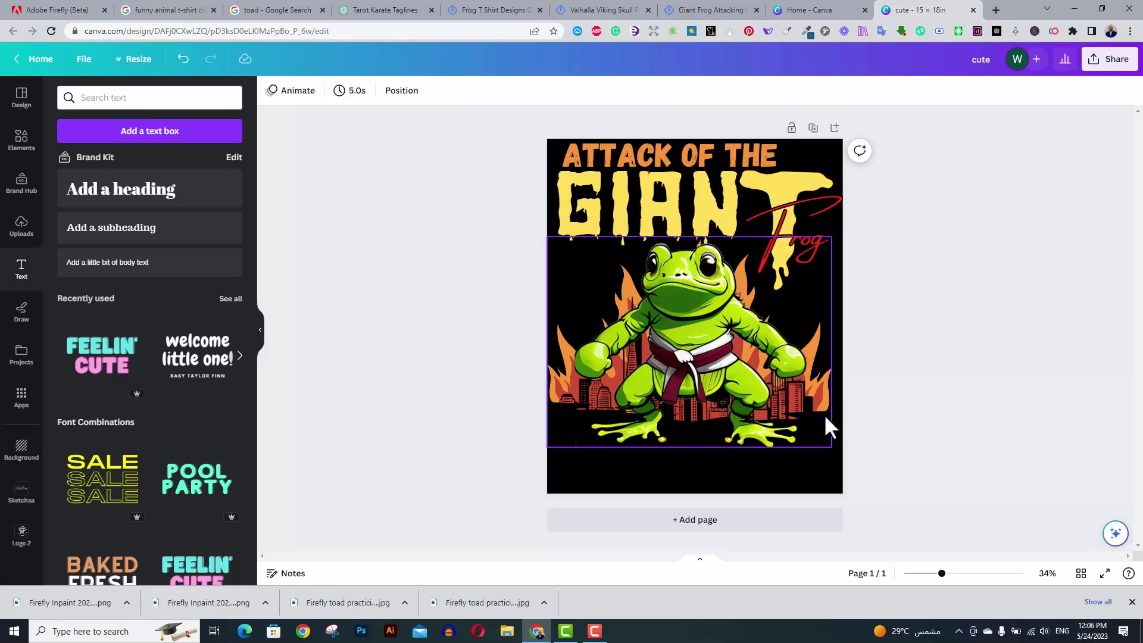
- Recolour the title text, making GIANT red and Frog yellow
click(792, 152)
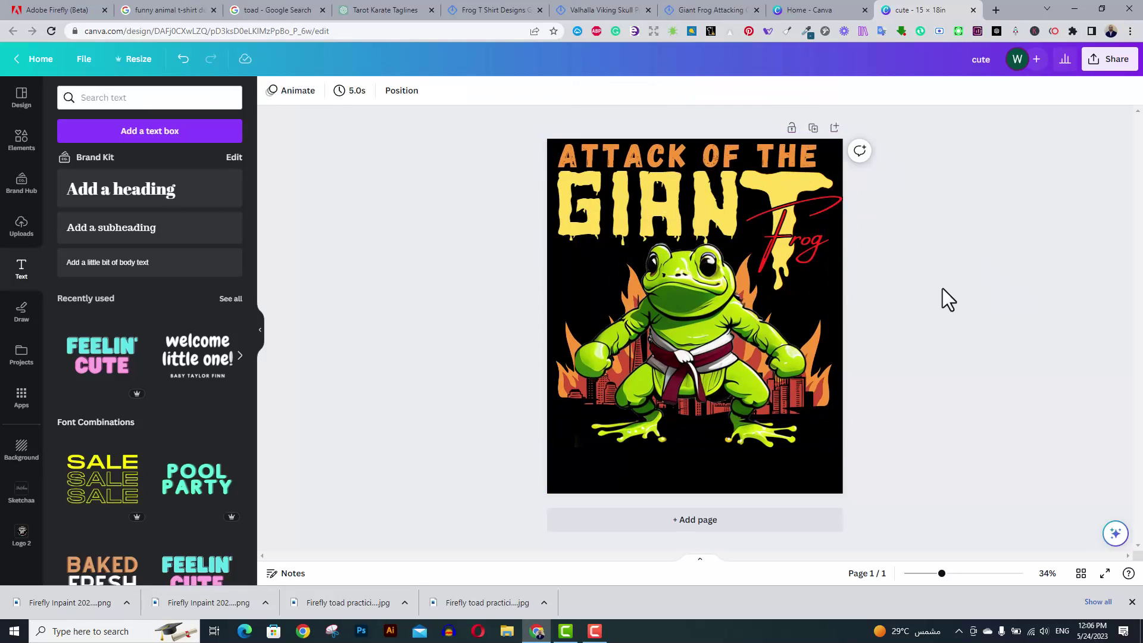
click(649, 206)
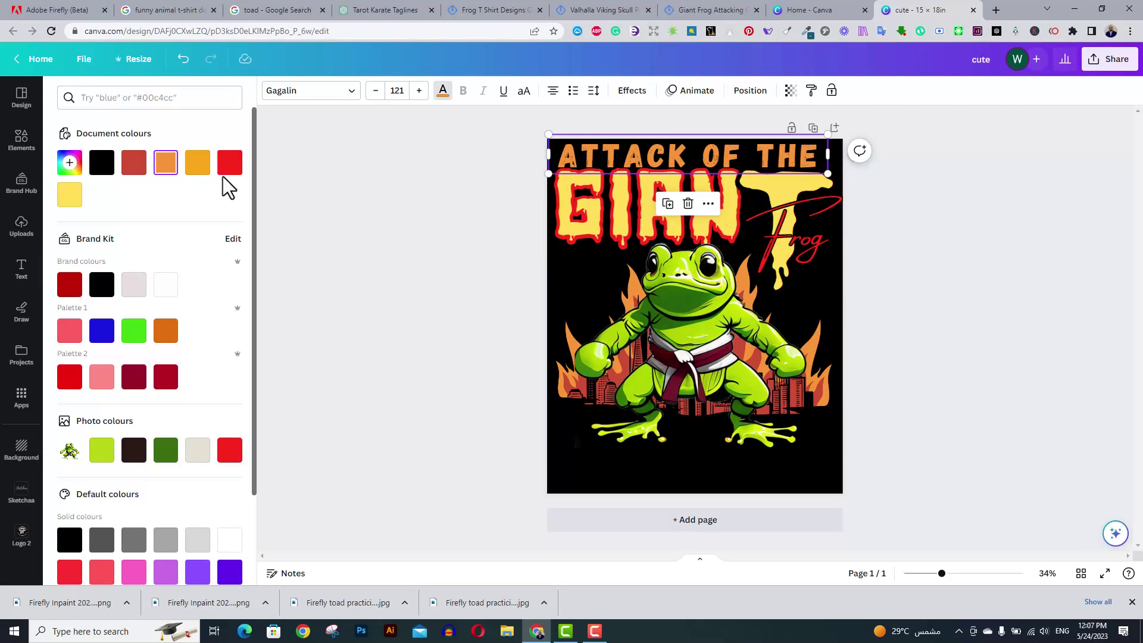
click(966, 273)
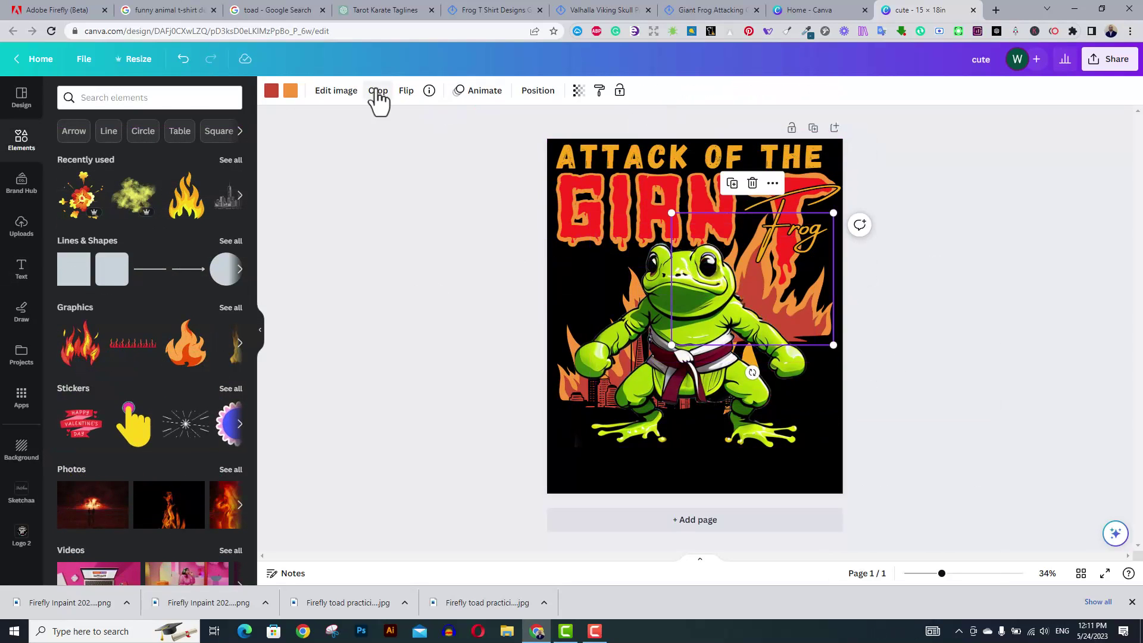
- Crop the added flame graphic and move a copy of ATTACK OF THE to the bottom
click(376, 92)
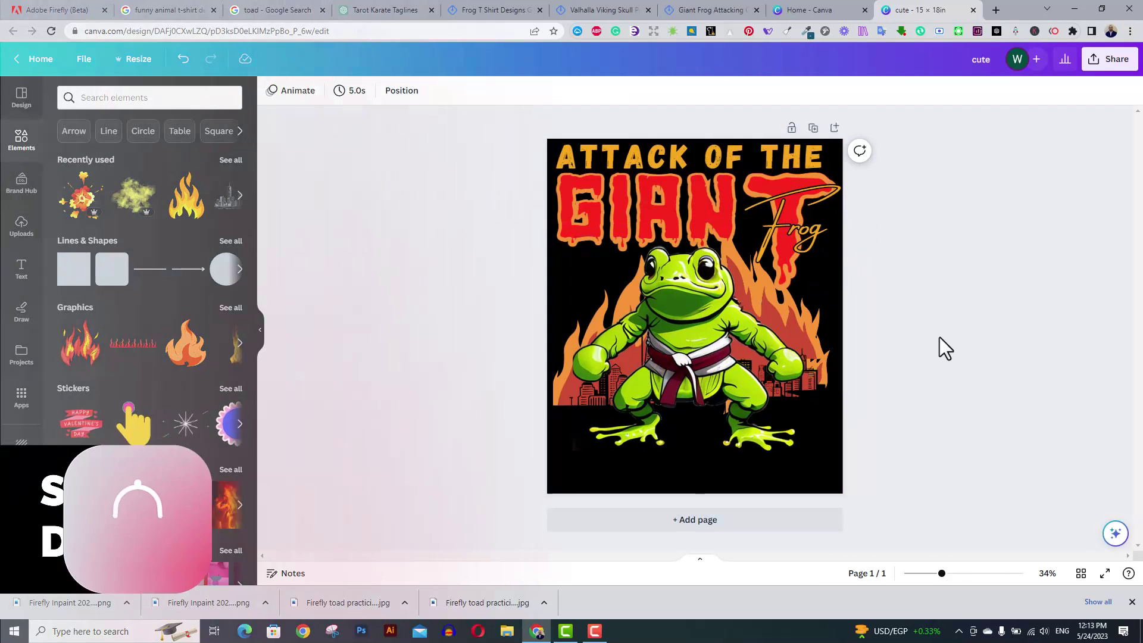
drag(666, 178, 680, 285)
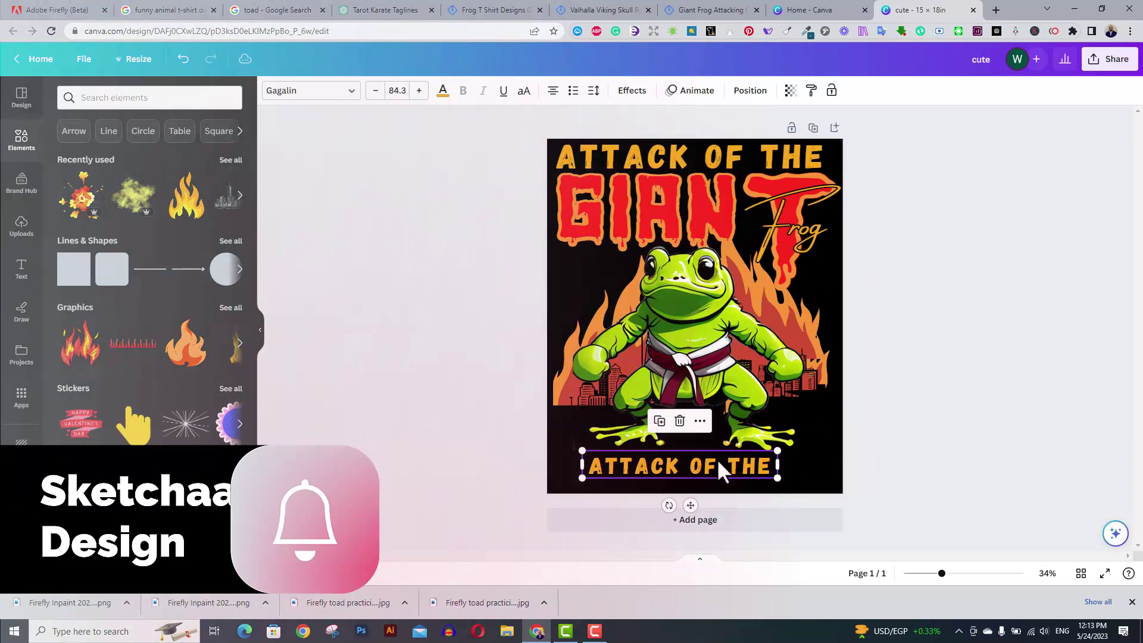
click(919, 381)
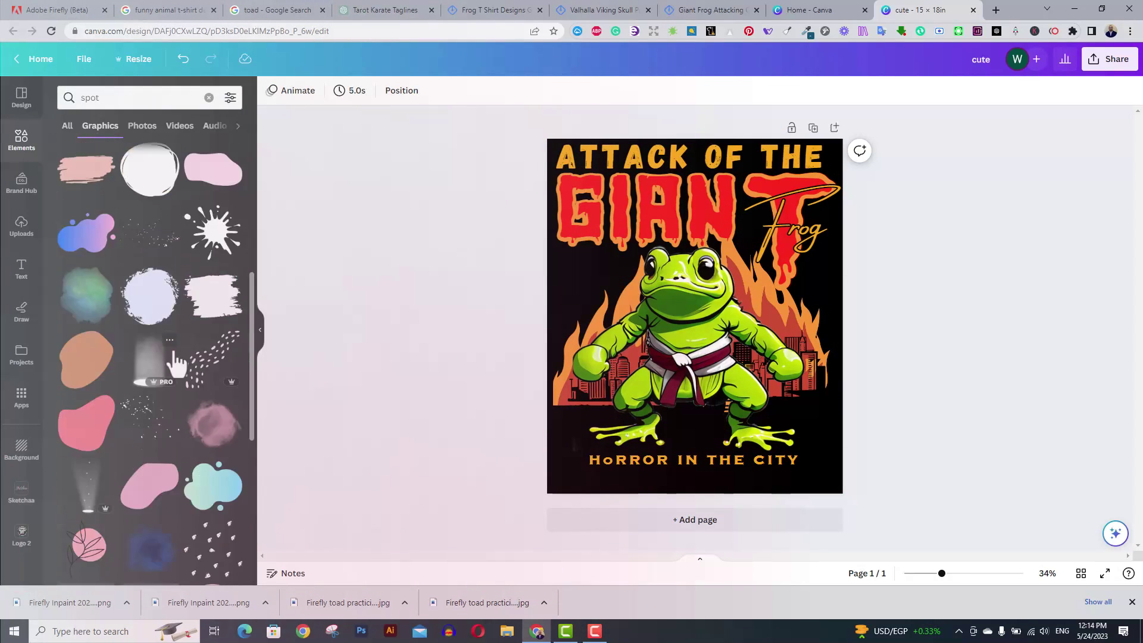
- Add an 'on the ground' shadow under the frog and a smoke burst, then select everything
text(on the ground)
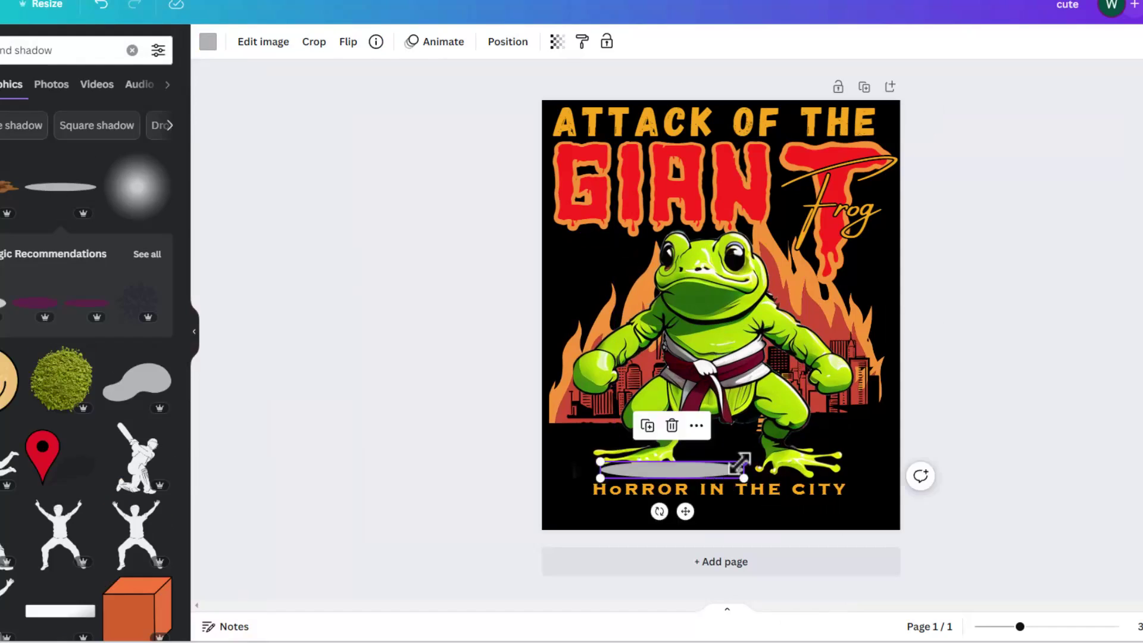
click(272, 90)
click(106, 171)
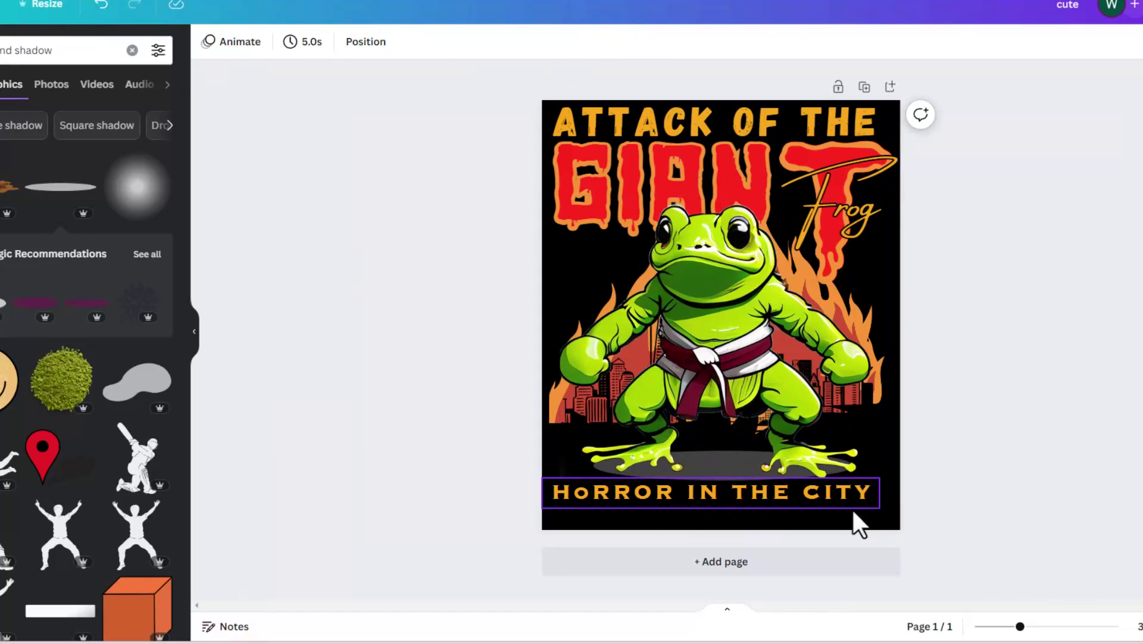
click(728, 171)
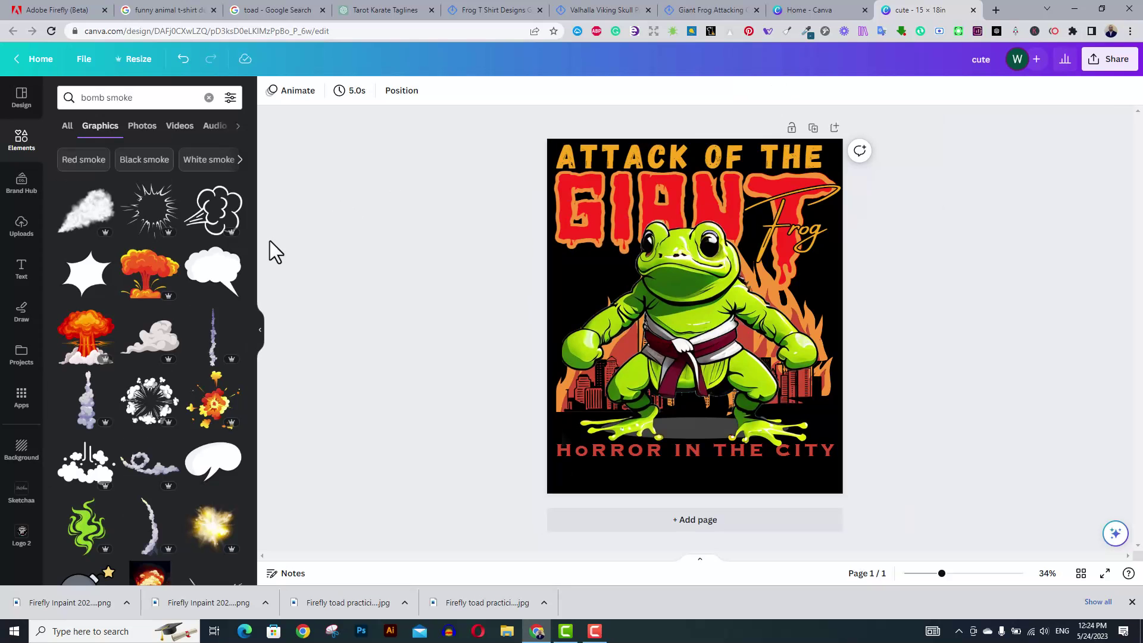
click(149, 399)
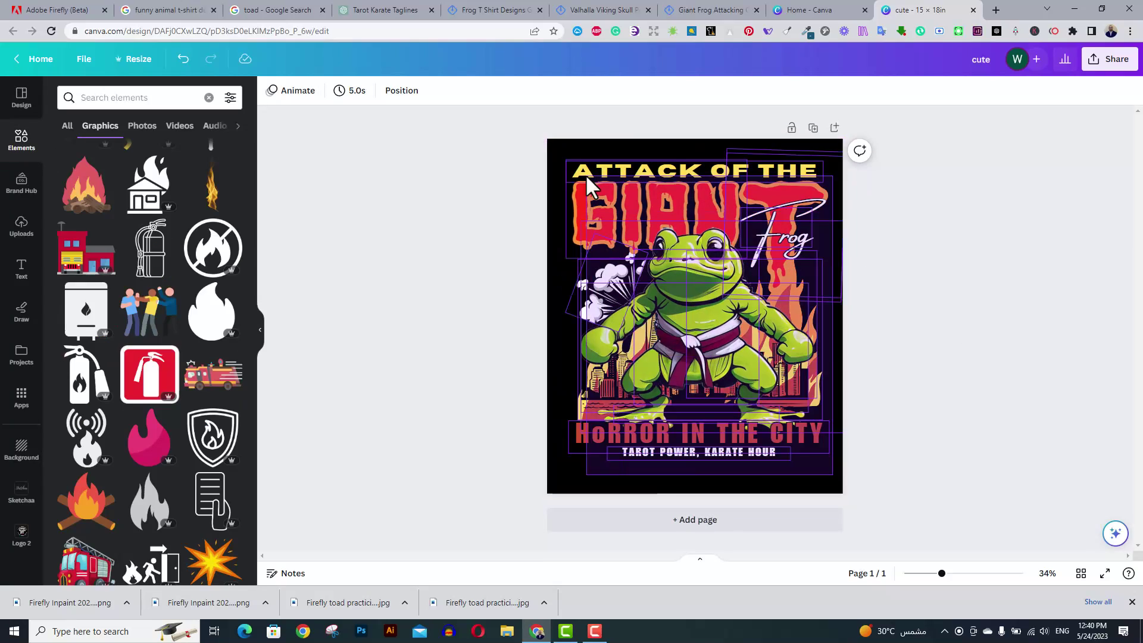
key(ctrl+a)
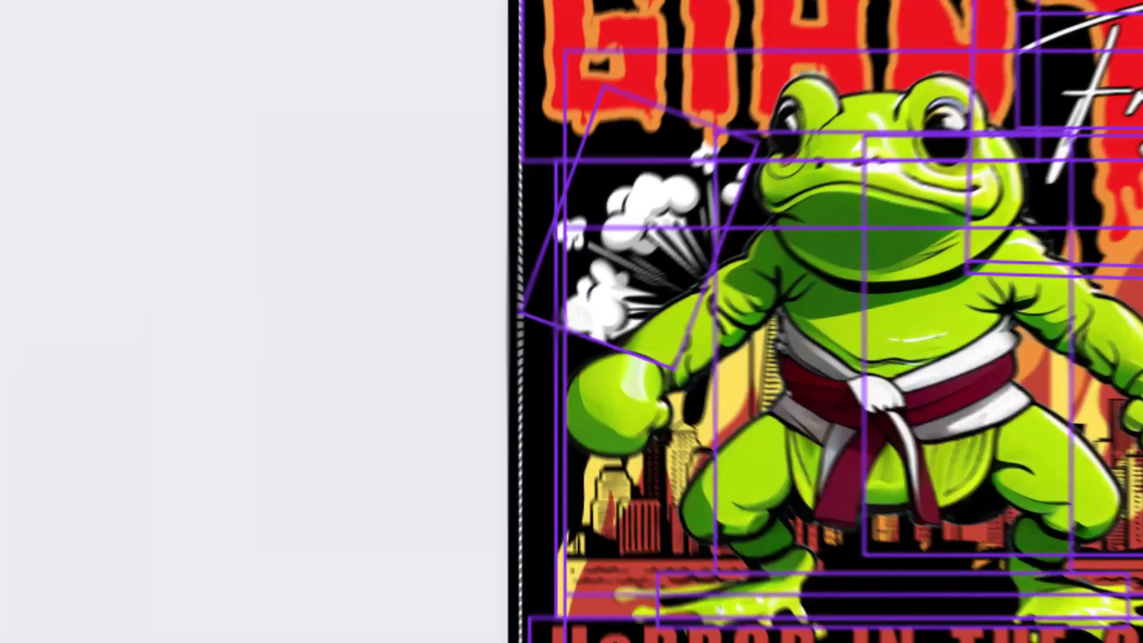